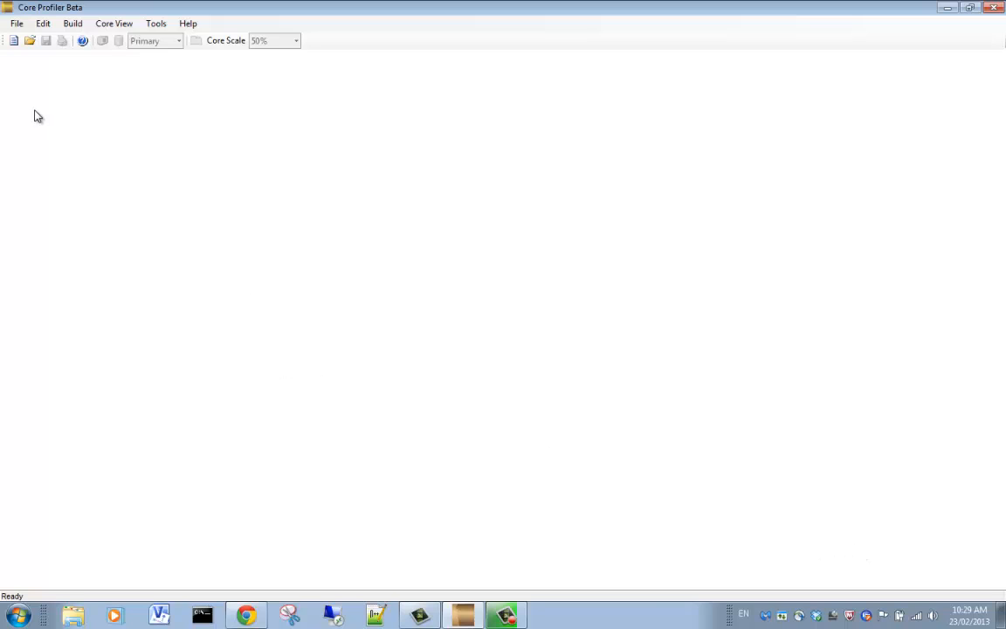
# - Create a new borehole project and choose Box3_39.30-44.07.TIF and Box4_44.07-53.19.TIF as the core photographs to add
pyautogui.click(15, 25)
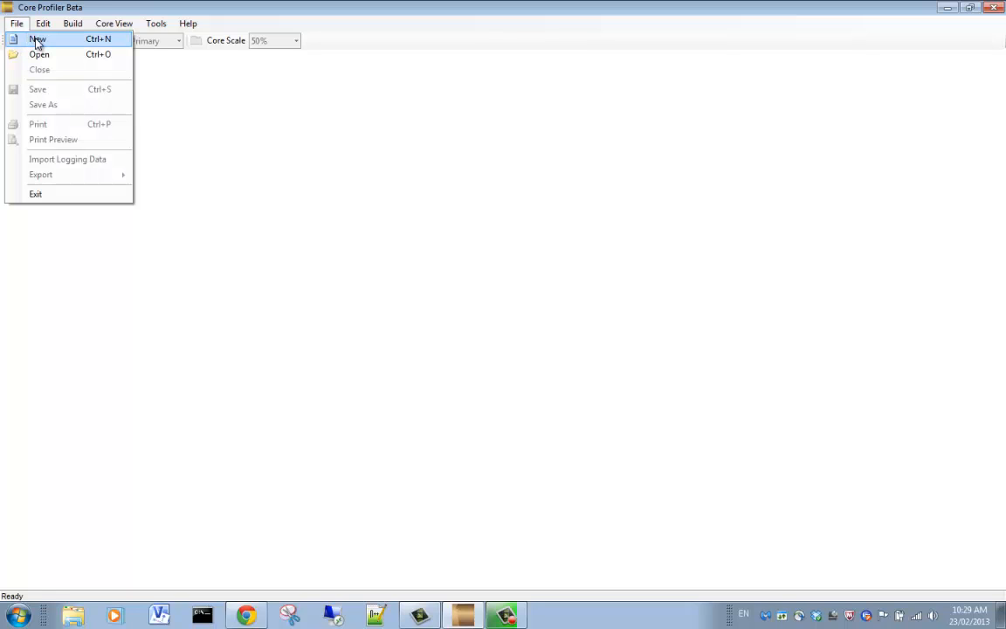
pyautogui.click(37, 39)
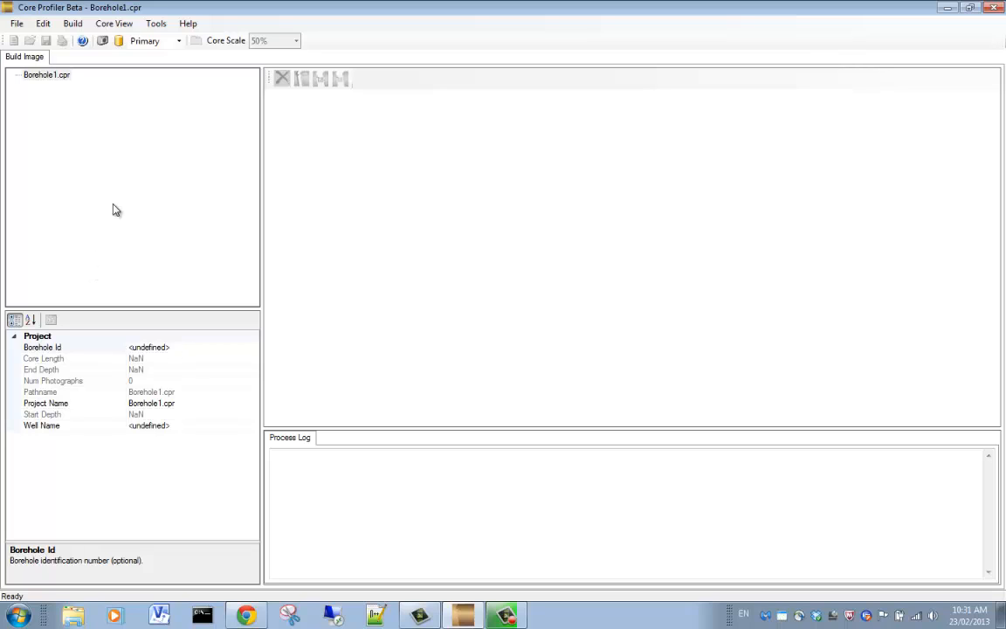
pyautogui.click(73, 24)
pyautogui.moveTo(75, 26)
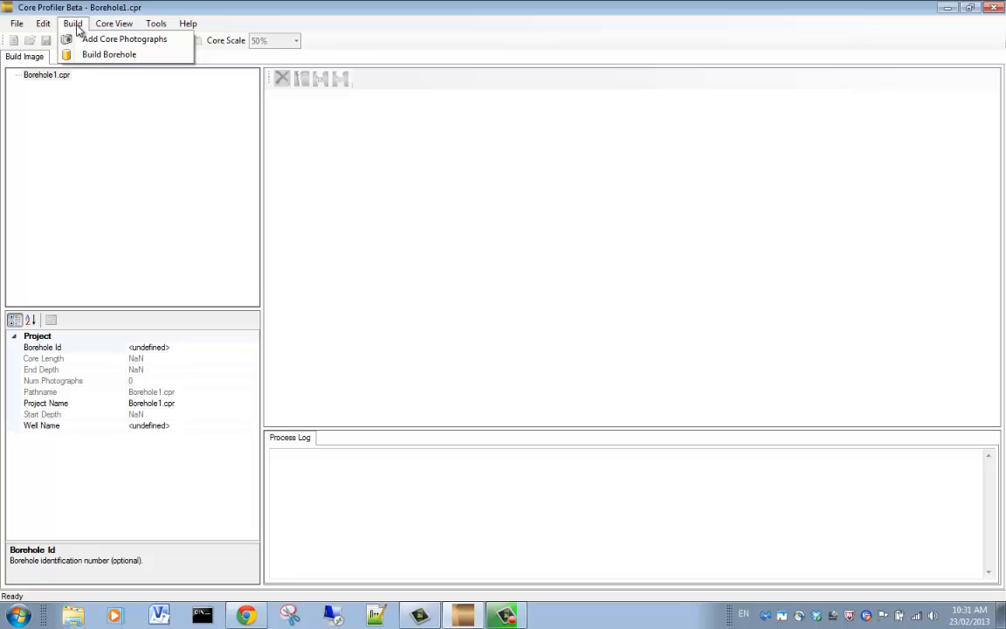
pyautogui.rightClick(64, 81)
pyautogui.click(99, 88)
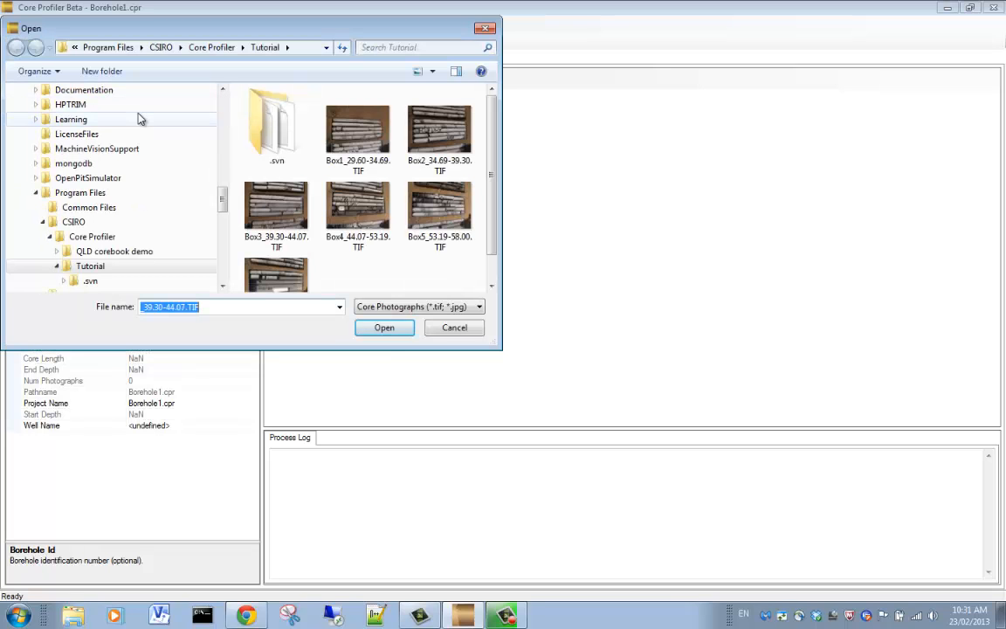
pyautogui.click(275, 211)
pyautogui.keyDown('ctrl'); pyautogui.click(351, 192); pyautogui.keyUp('ctrl')
pyautogui.click(402, 331)
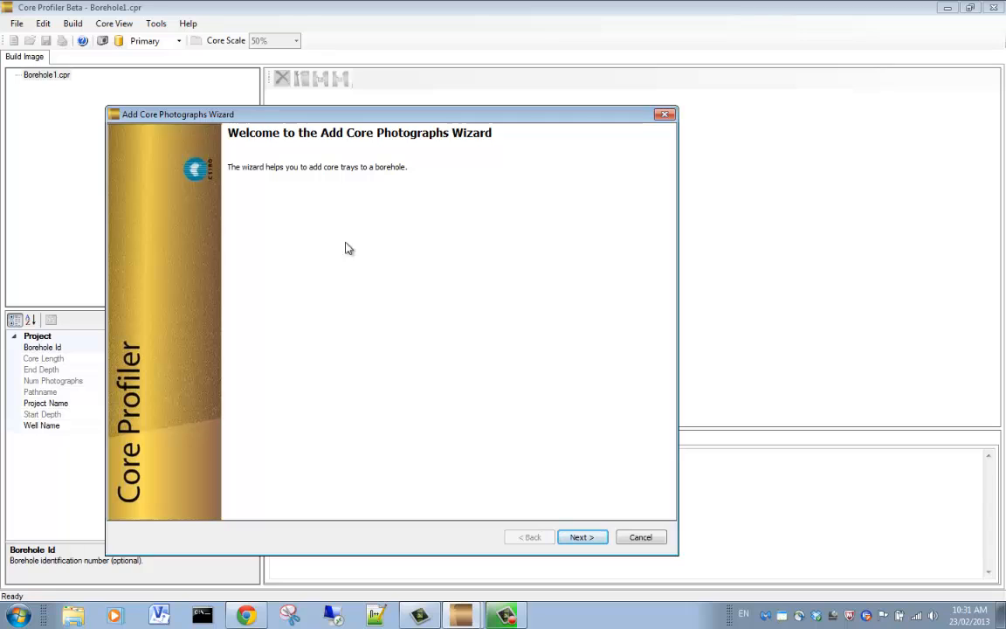
# - Set the core box width to 0.98 m and height to 0.37 m, using the same dimensions for all images
pyautogui.click(581, 537)
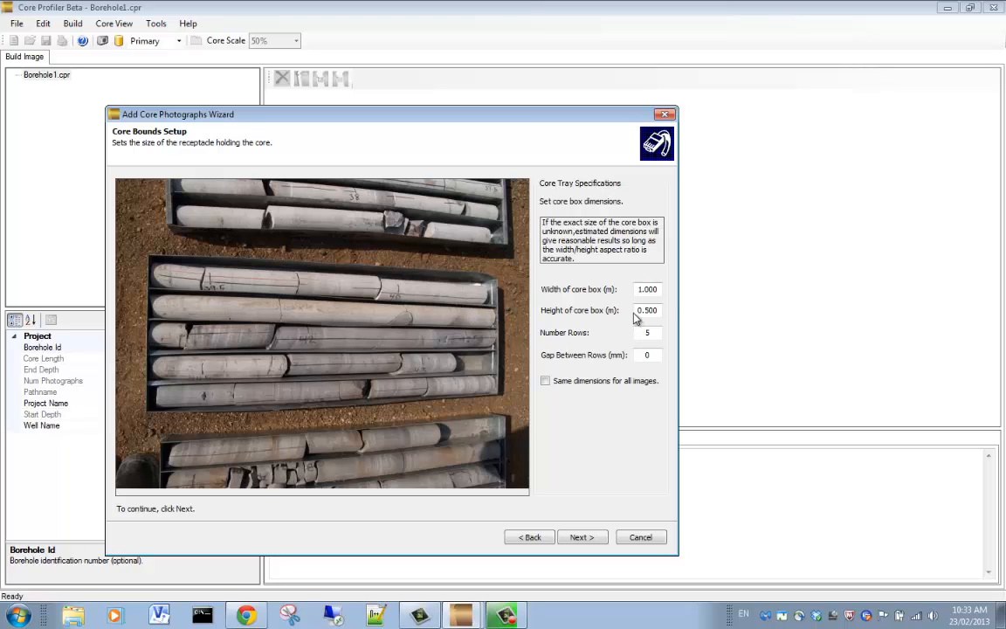
pyautogui.moveTo(657, 289); pyautogui.dragTo(624, 292)
pyautogui.write('0.98')
pyautogui.moveTo(659, 310); pyautogui.dragTo(635, 317)
pyautogui.write('0.37')
pyautogui.click(547, 382)
pyautogui.click(580, 537)
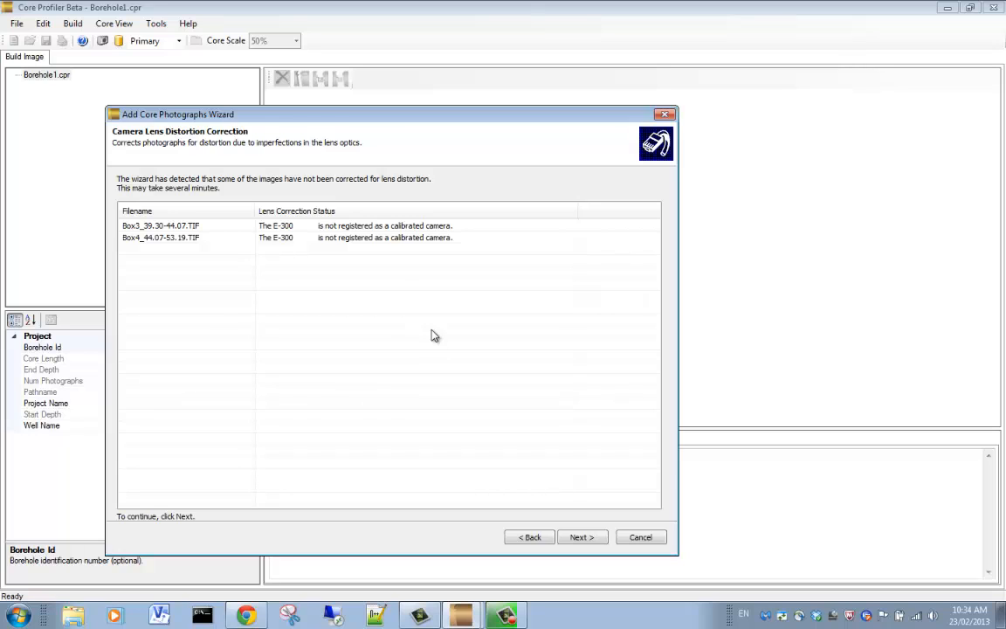
# - Accept the lens distortion page and mark the four inner corners of the Box3 core tray for perspective correction
pyautogui.click(581, 537)
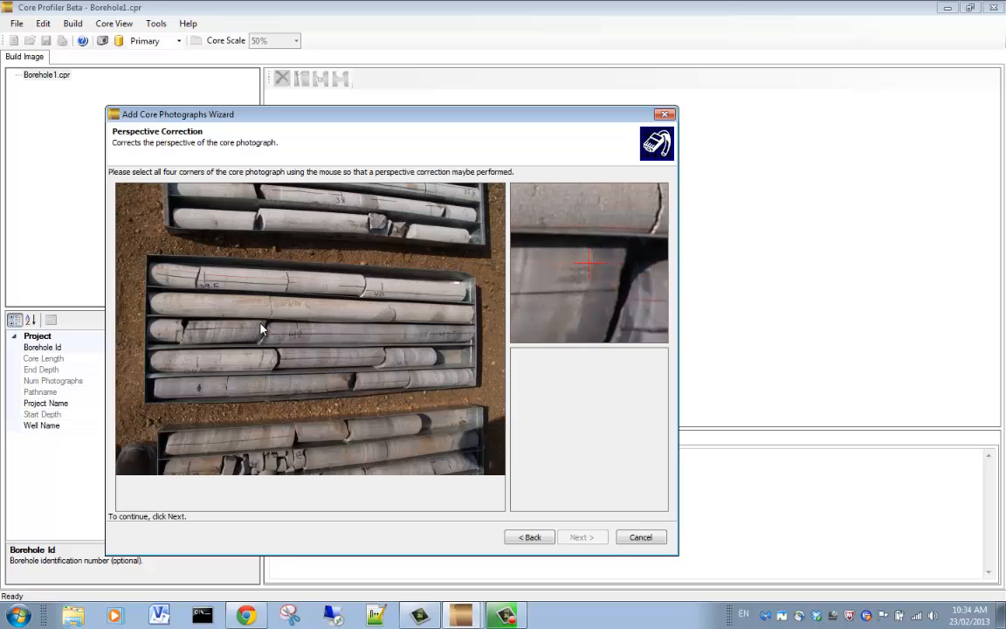
pyautogui.click(149, 260)
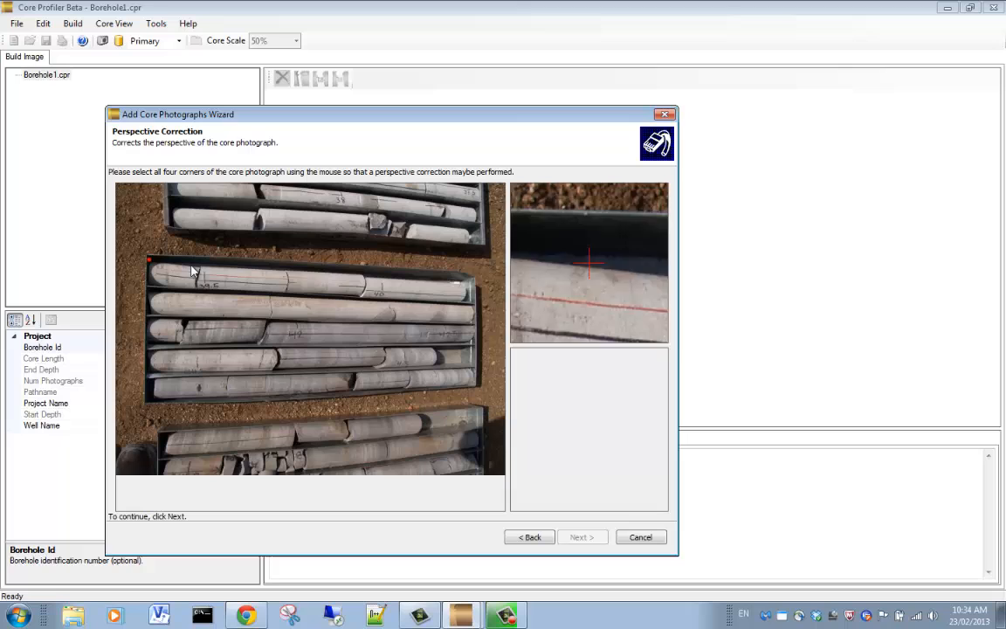
pyautogui.click(462, 282)
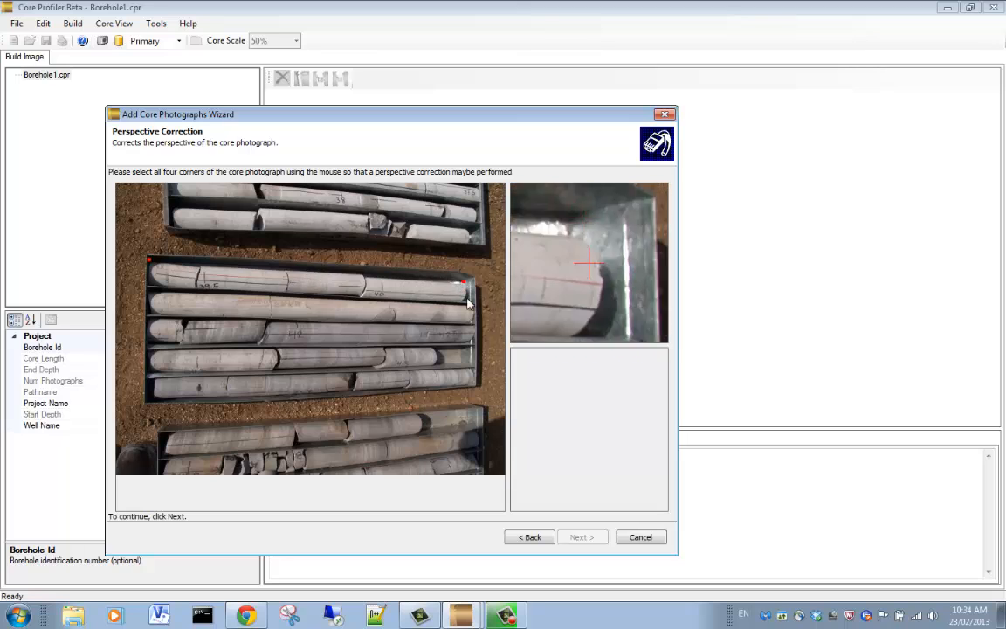
pyautogui.click(472, 385)
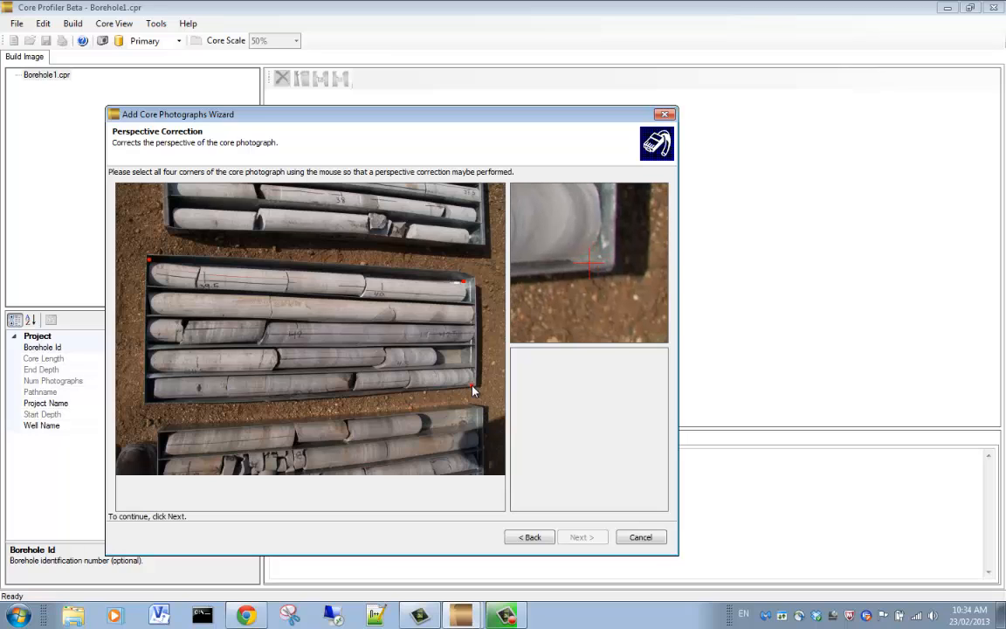
pyautogui.click(150, 399)
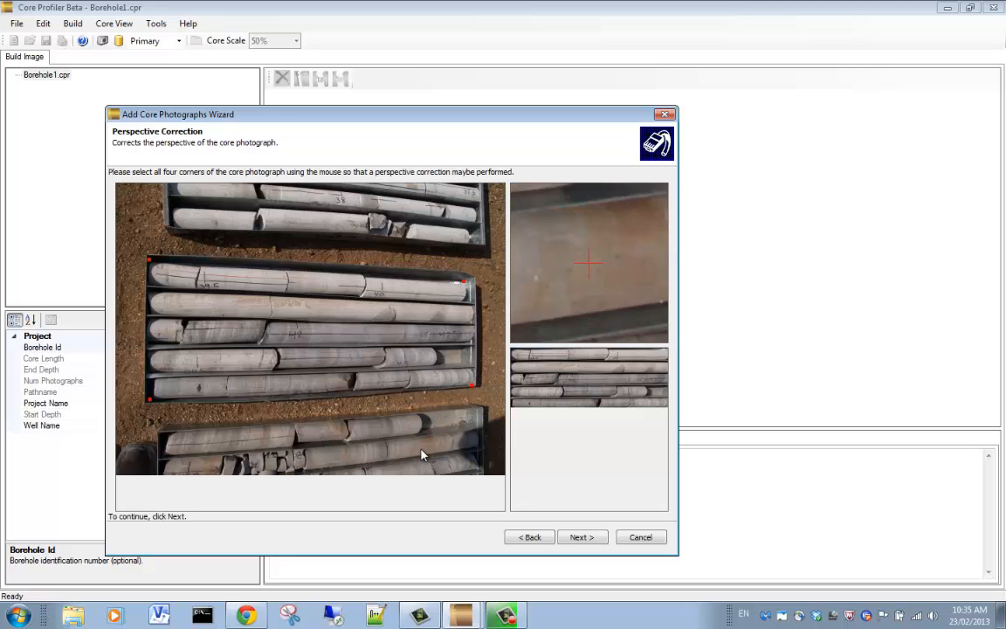
pyautogui.click(578, 537)
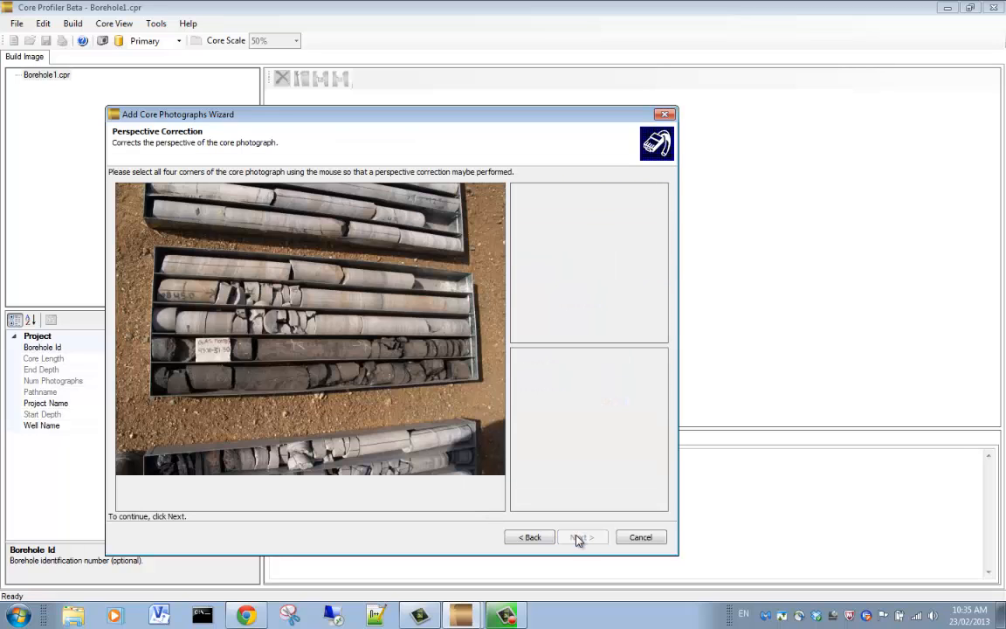
# - Mark the four inner corners of the Box4 core tray for perspective correction and finish adding the photographs
pyautogui.click(158, 255)
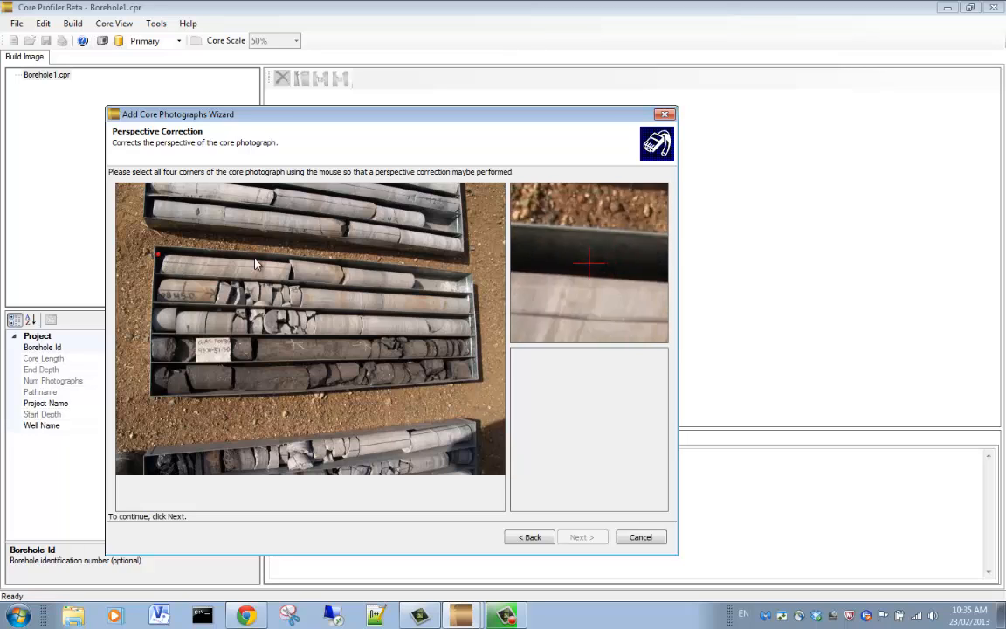
pyautogui.click(461, 278)
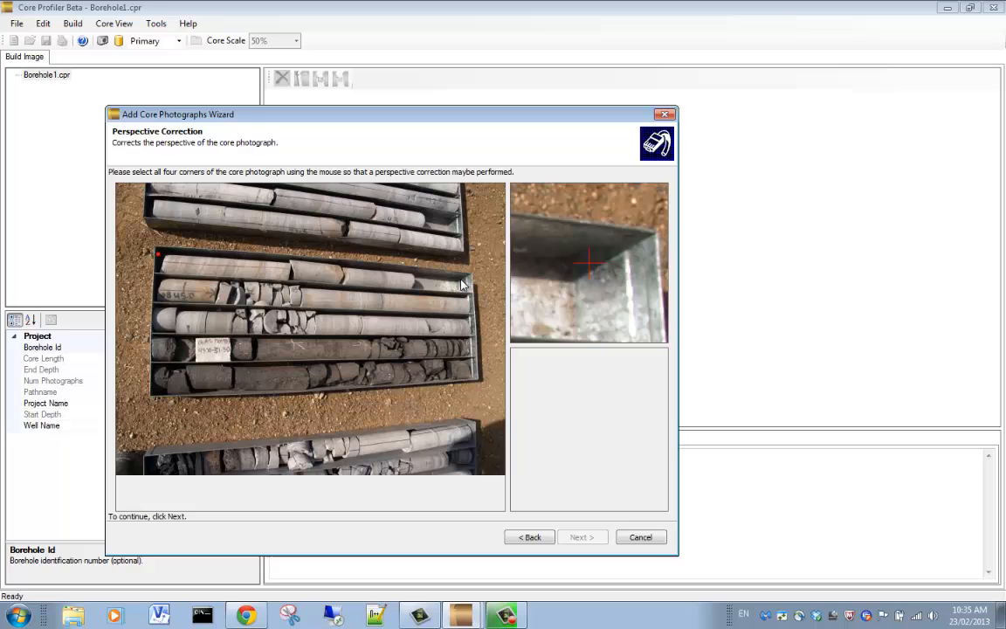
pyautogui.click(471, 379)
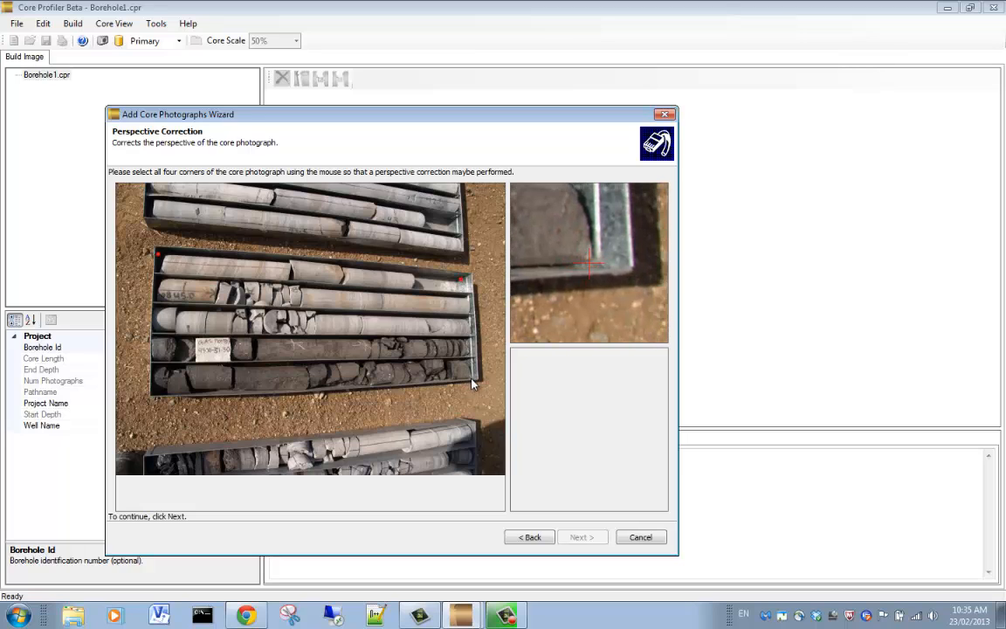
pyautogui.click(154, 398)
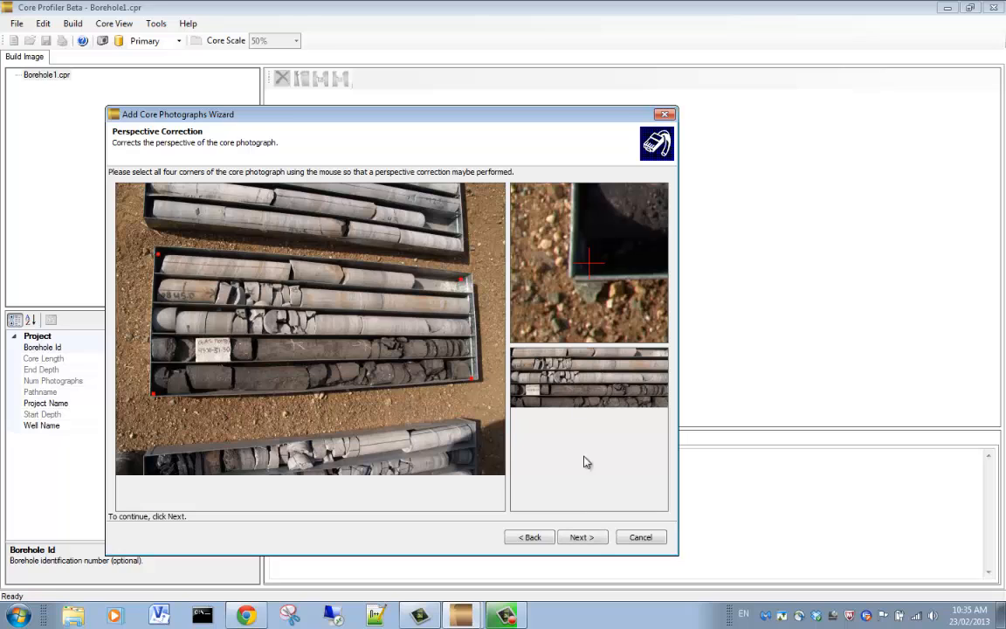
pyautogui.click(590, 537)
pyautogui.click(582, 537)
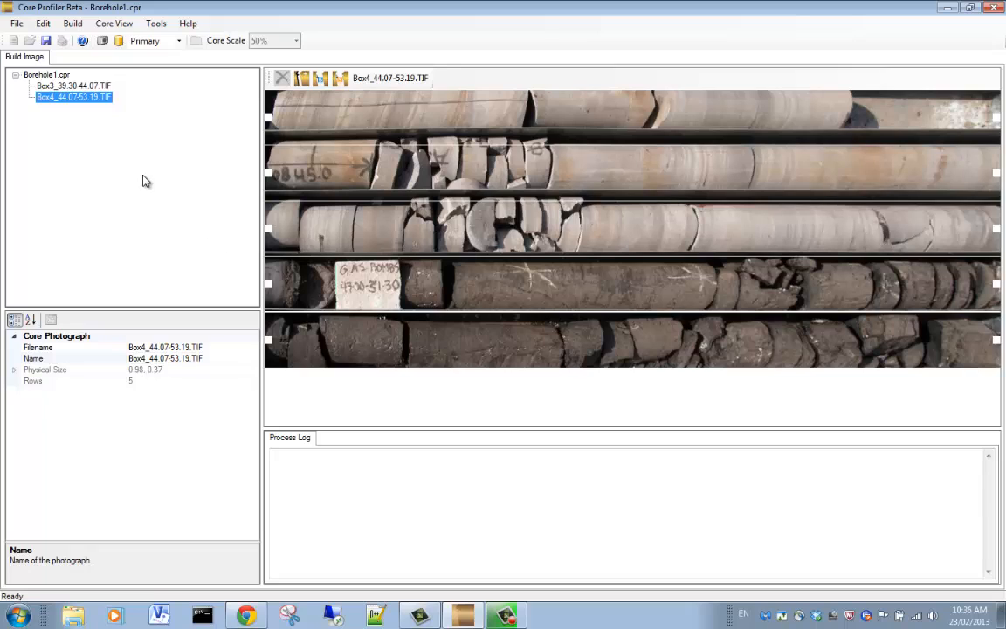
# - View the Box3 and Box4 photographs alternately and try reordering them in the project tree
pyautogui.click(55, 86)
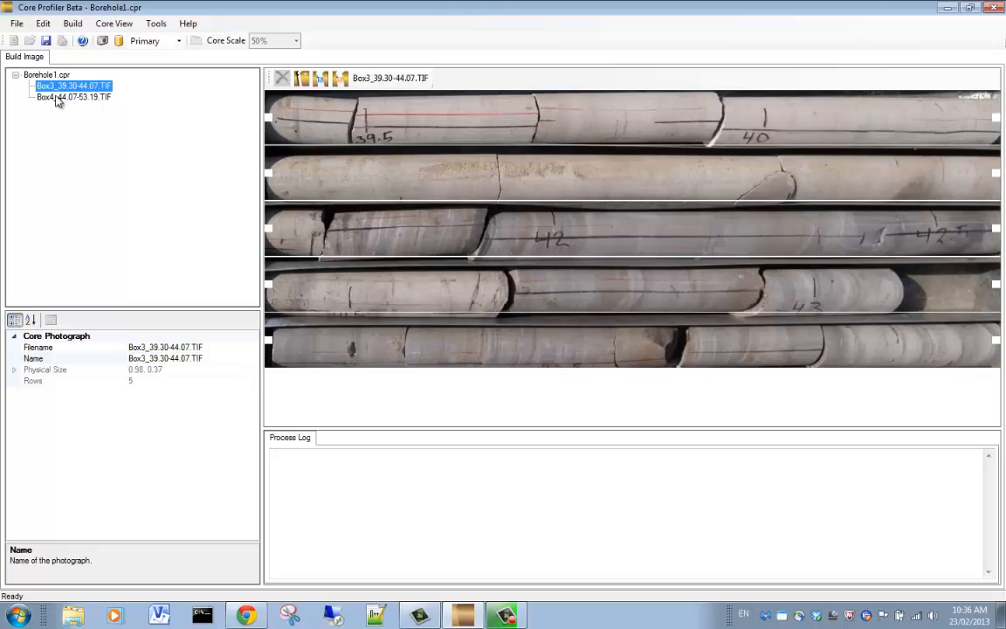
pyautogui.click(58, 98)
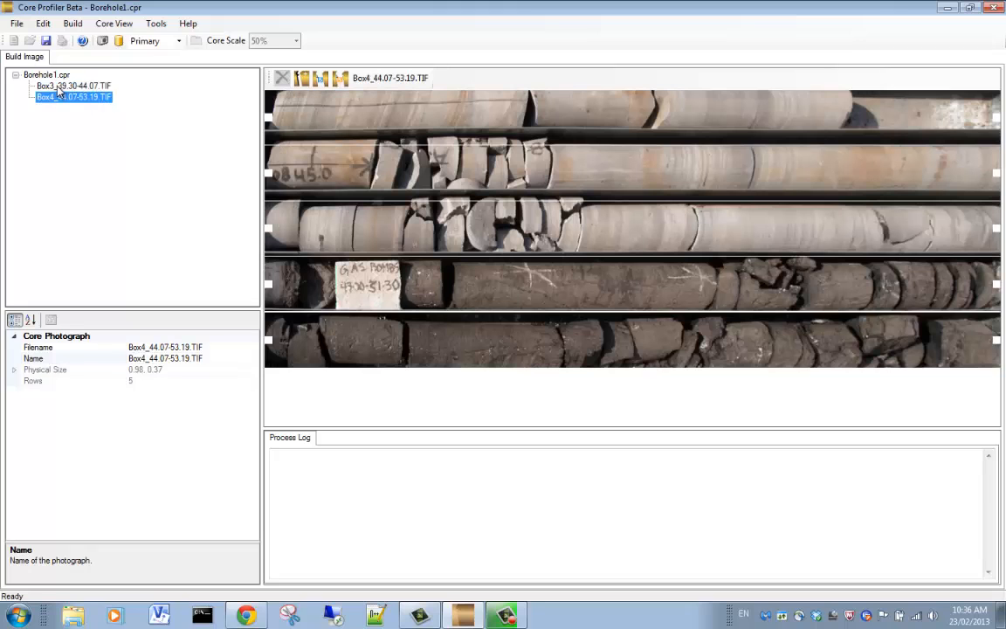
pyautogui.click(54, 86)
pyautogui.click(61, 98)
pyautogui.moveTo(63, 99)
pyautogui.mouseDown()
pyautogui.moveTo(65, 89)
pyautogui.moveTo(61, 105)
pyautogui.moveTo(70, 103)
pyautogui.moveTo(72, 89)
pyautogui.mouseUp()
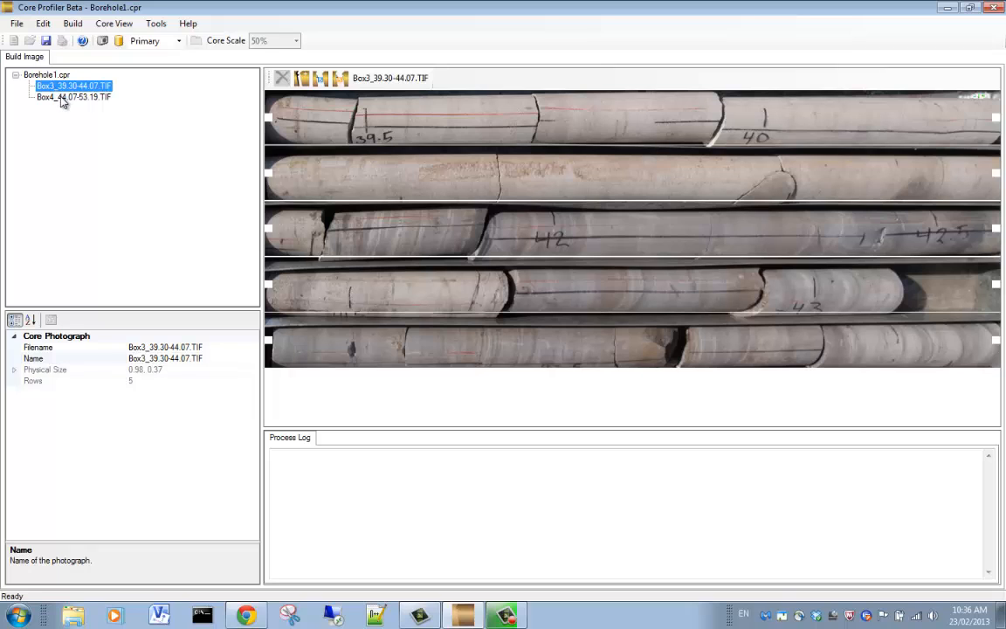
pyautogui.click(61, 98)
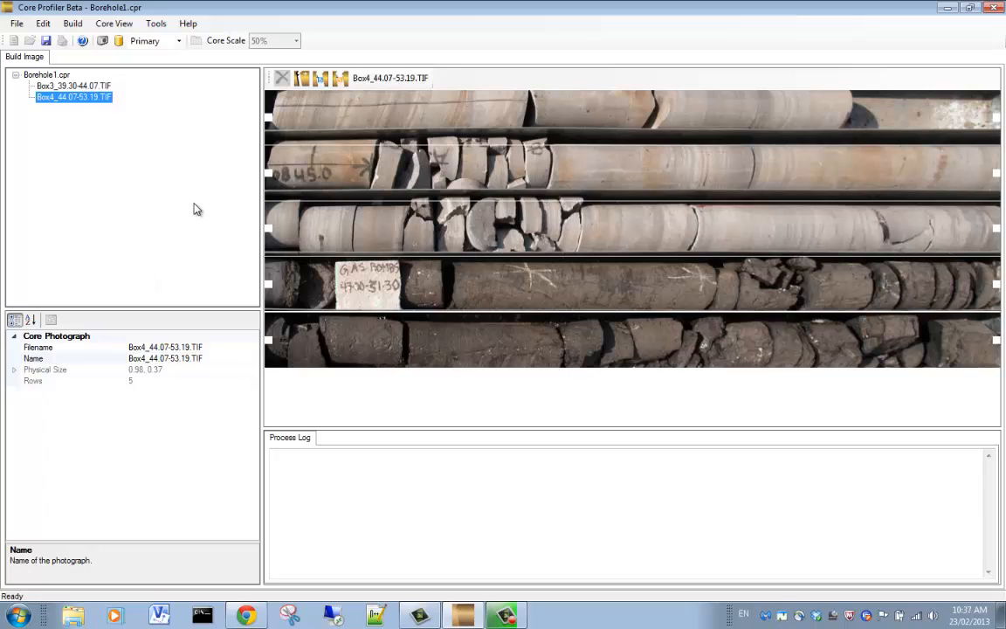
# - Examine the core interval properties of several rows in the Box3 photograph
pyautogui.click(101, 86)
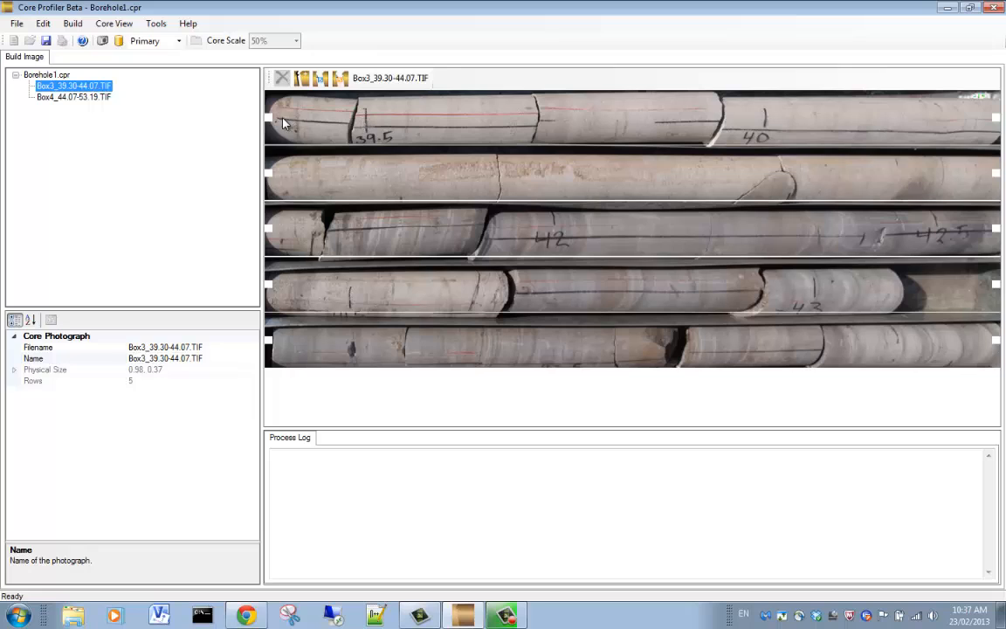
pyautogui.click(421, 119)
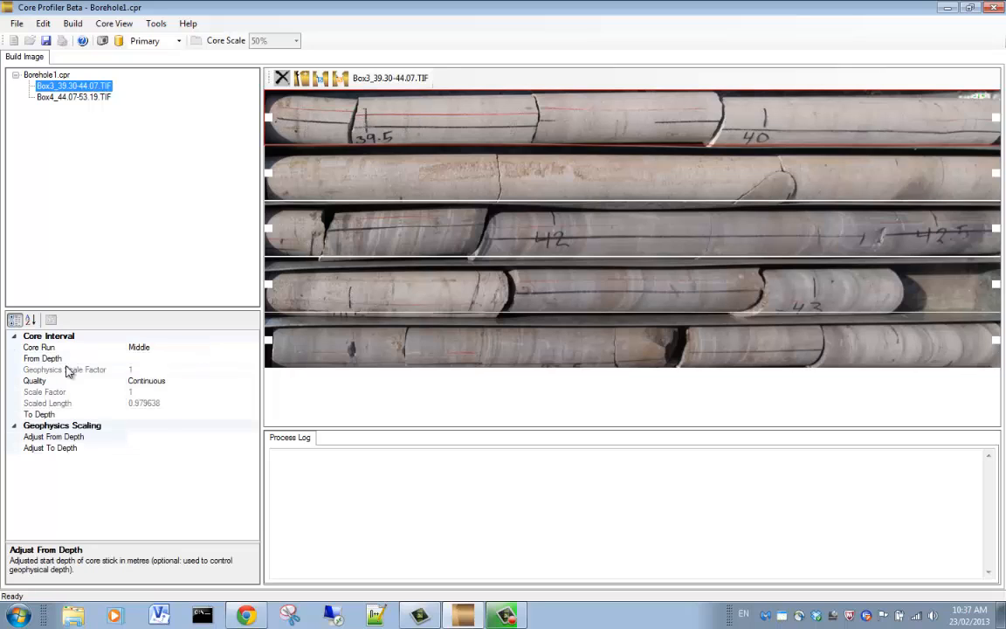
pyautogui.click(359, 297)
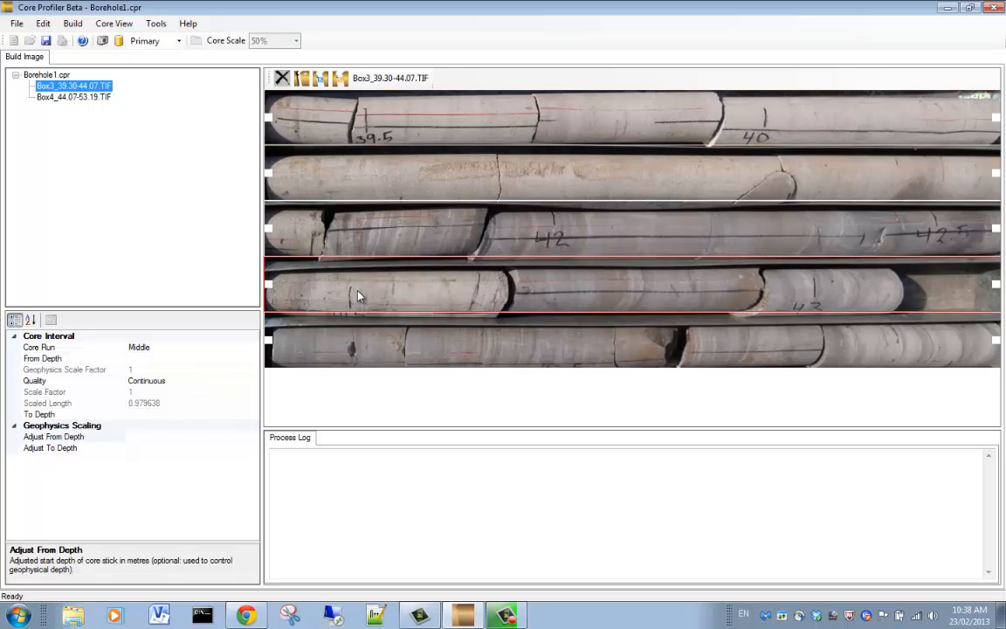
pyautogui.click(366, 239)
pyautogui.click(361, 127)
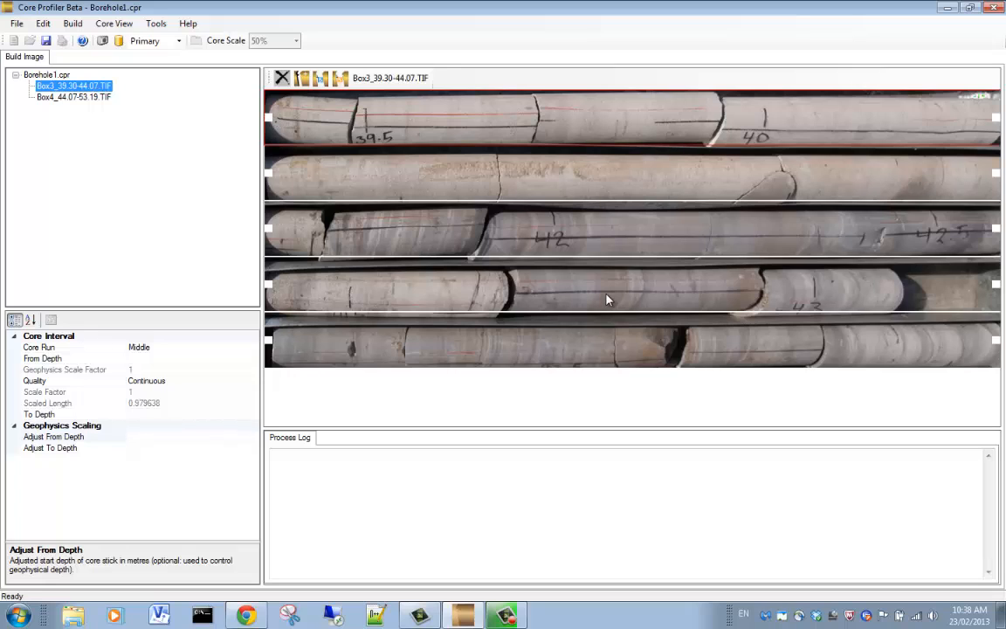
# - Trim the end of the fourth core interval and the start of the fifth in the Box3 photograph to the visible core
pyautogui.click(986, 286)
pyautogui.moveTo(986, 286); pyautogui.dragTo(896, 296)
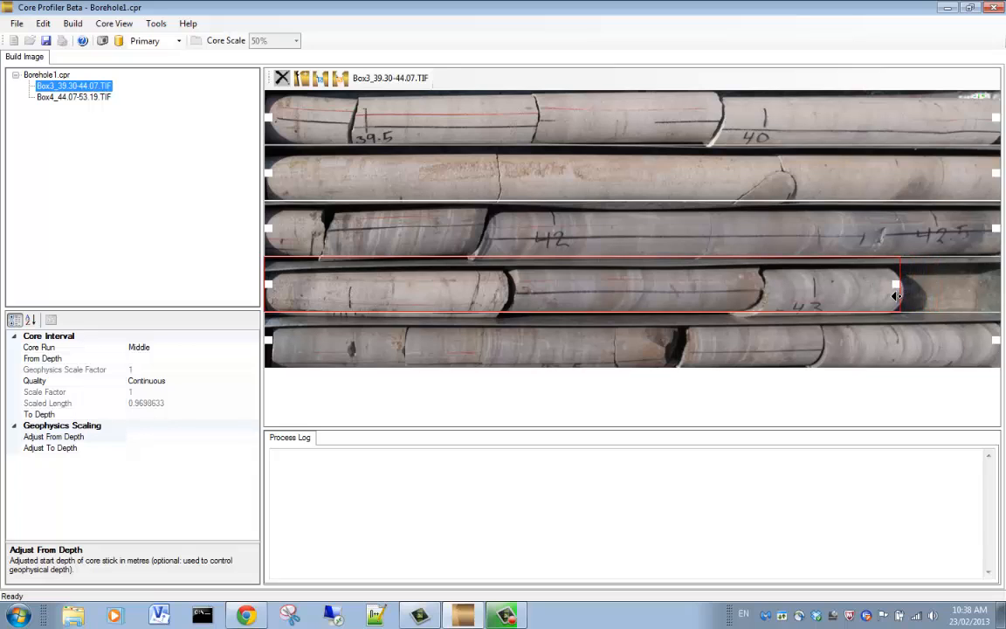
pyautogui.click(271, 340)
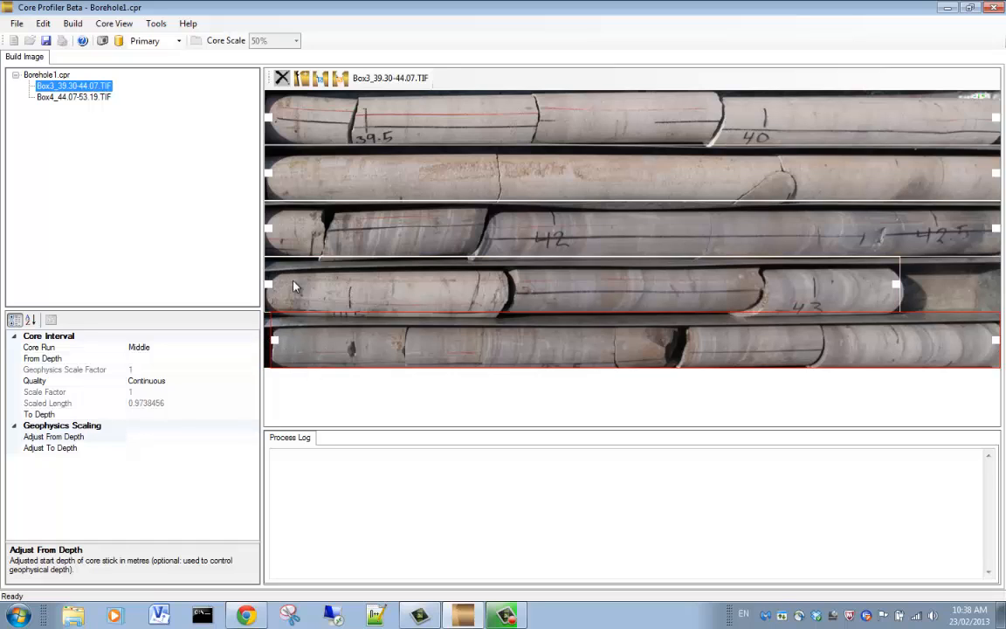
# - In the Box4 photograph, trim both ends of the first core interval and the end of the last one to the visible core
pyautogui.click(101, 97)
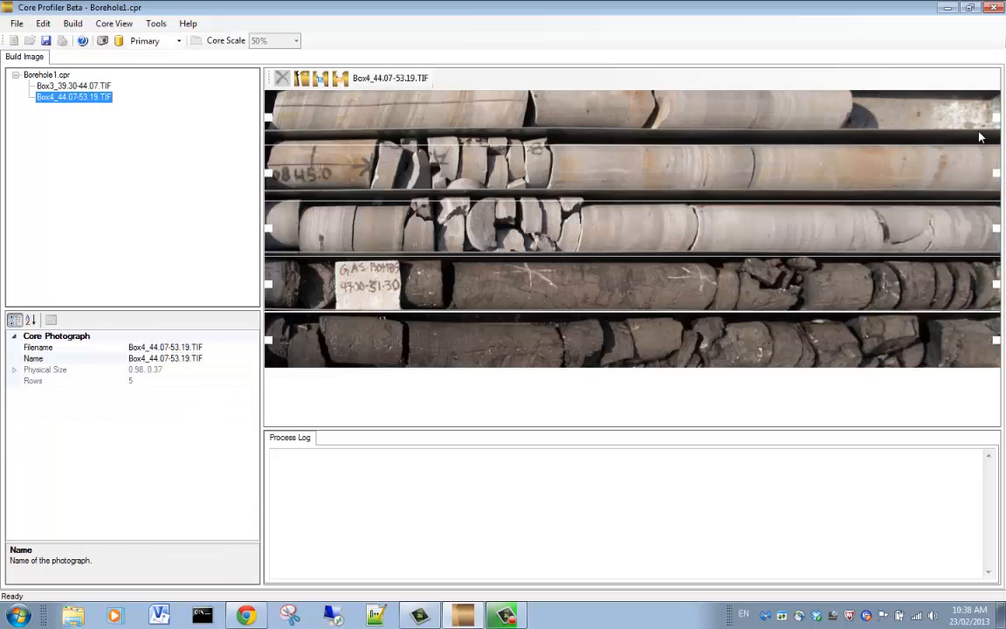
pyautogui.click(898, 115)
pyautogui.moveTo(900, 120); pyautogui.dragTo(767, 109)
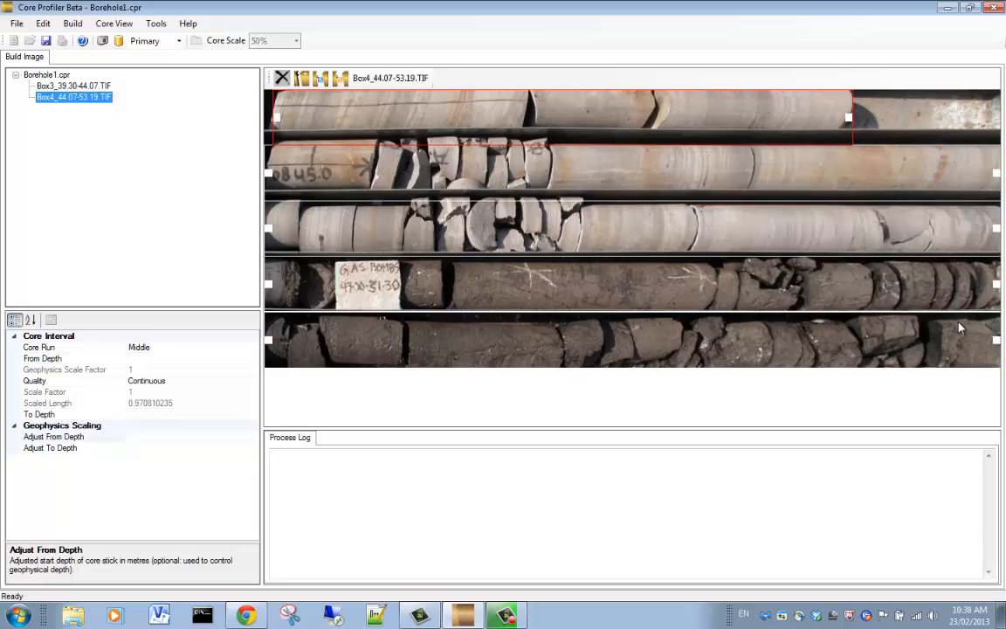
pyautogui.click(989, 340)
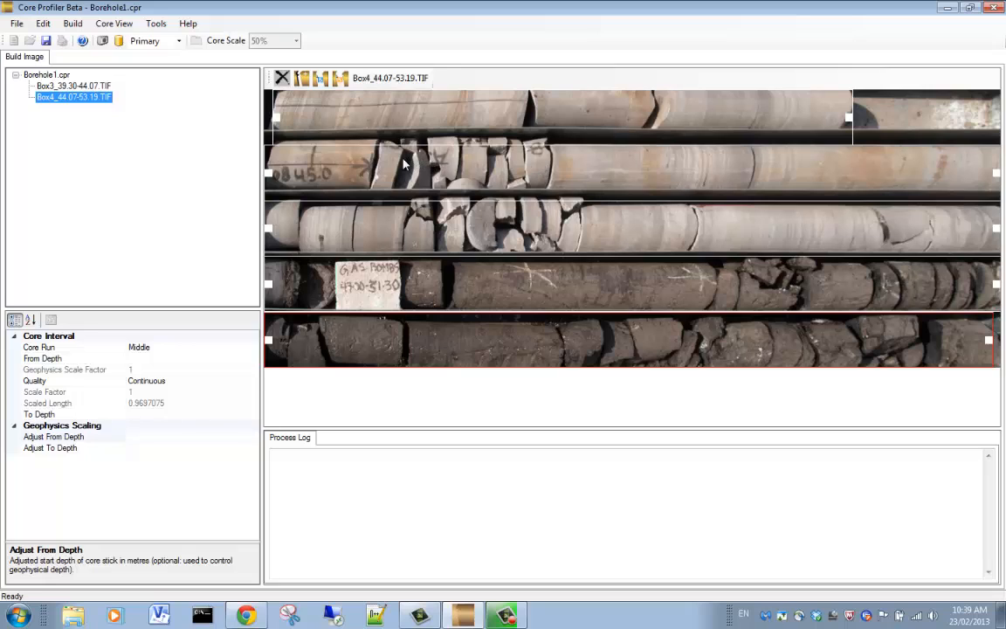
# - Split the second row of the Box4 photograph at both ends of its fragmented core section
pyautogui.click(302, 80)
pyautogui.click(376, 163)
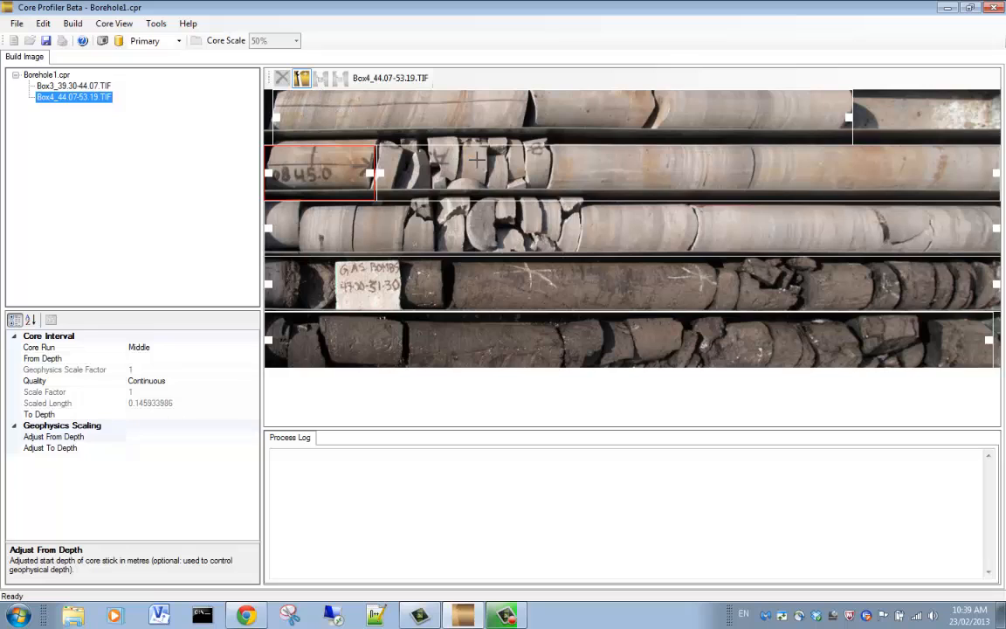
pyautogui.click(551, 169)
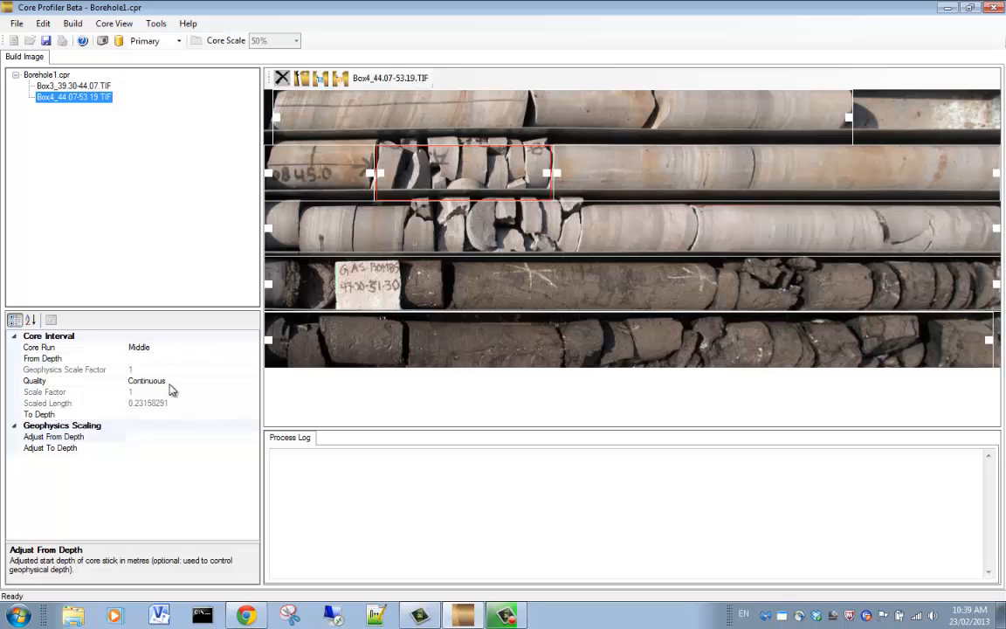
# - Set the quality of the fragmented interval in the second row to Broken
pyautogui.click(196, 382)
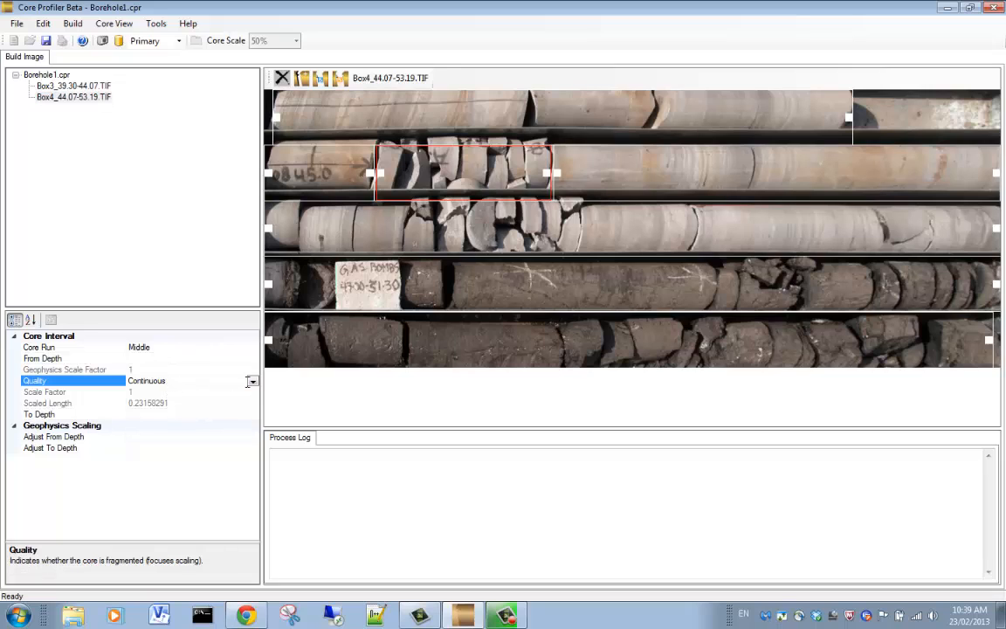
pyautogui.click(252, 381)
pyautogui.click(174, 405)
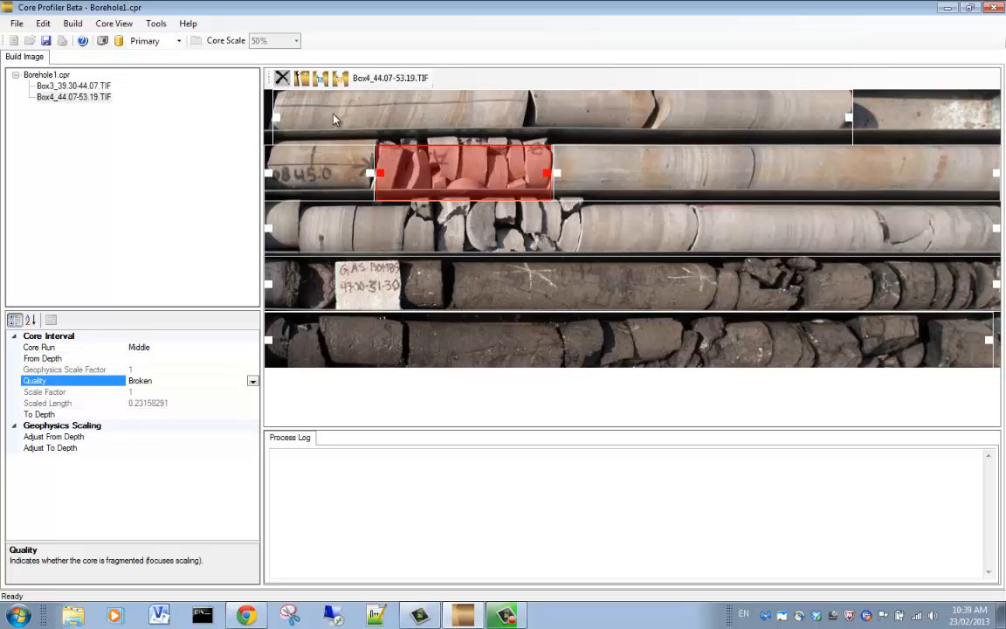
# - Split the third row of the Box4 photograph at both ends of its fragmented section and set that interval's quality to Broken
pyautogui.click(302, 80)
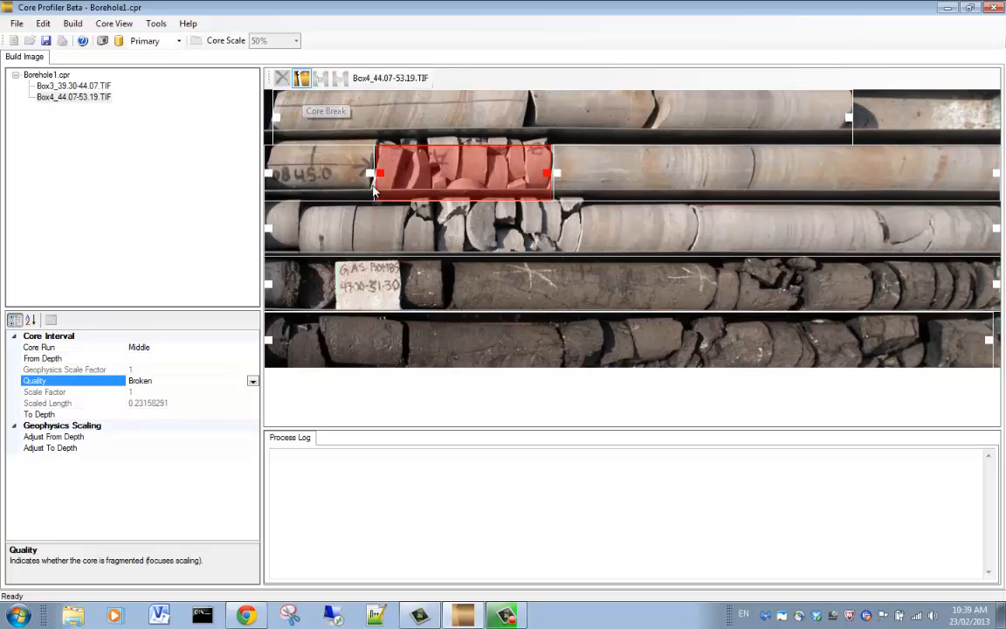
pyautogui.click(434, 223)
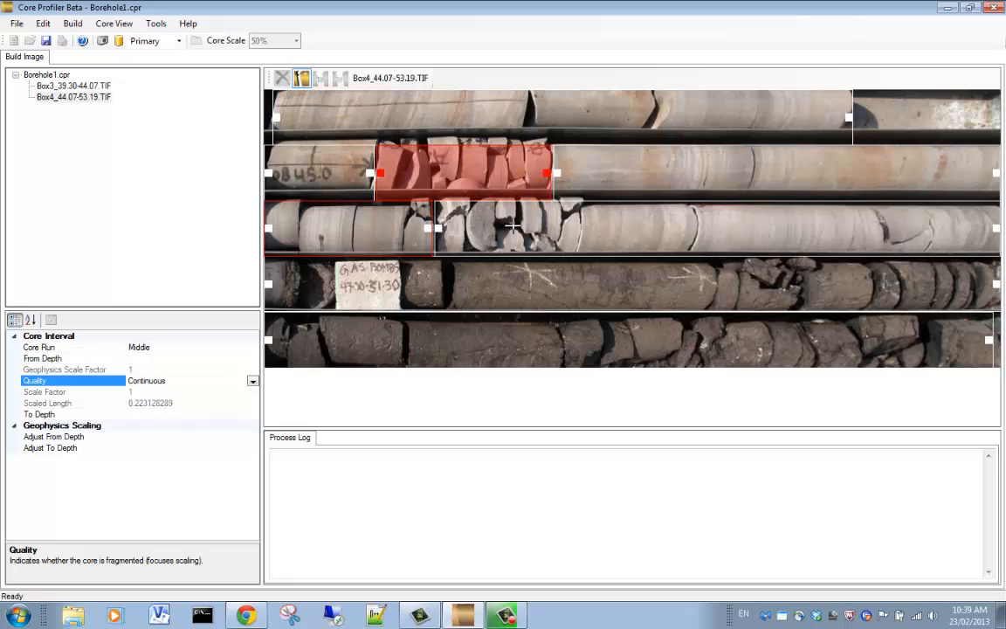
pyautogui.click(581, 229)
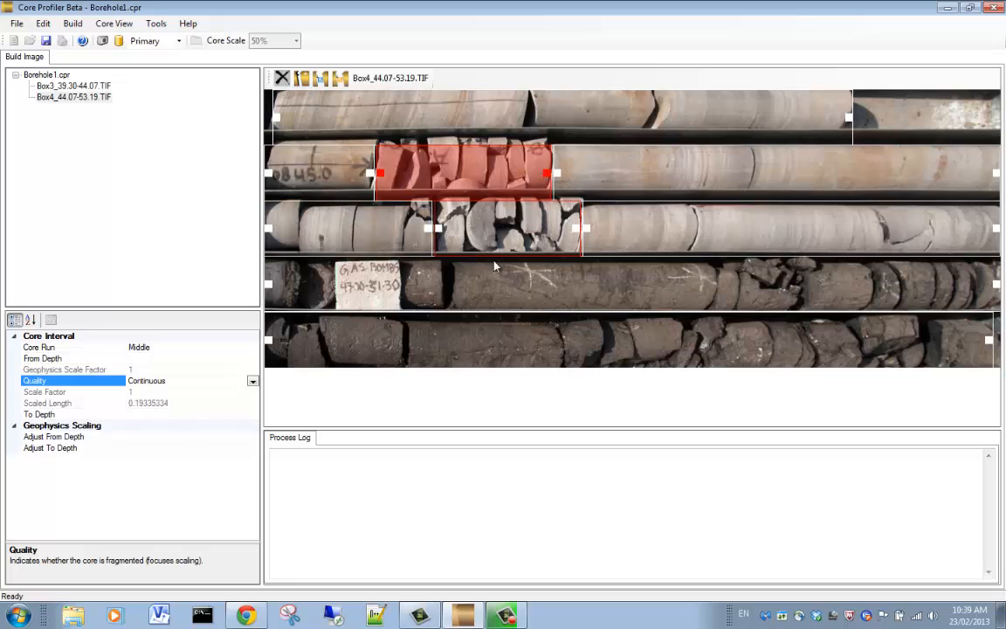
pyautogui.click(252, 382)
pyautogui.click(208, 405)
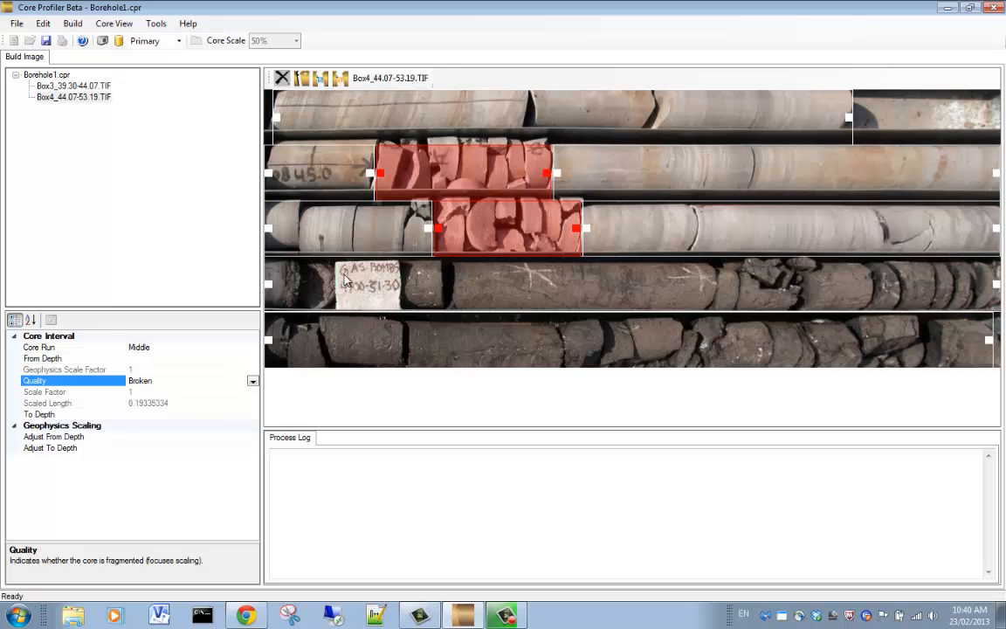
# - Mark the handwritten gas bombs note in the fourth row of the Box4 photograph as a sample interval
pyautogui.click(342, 81)
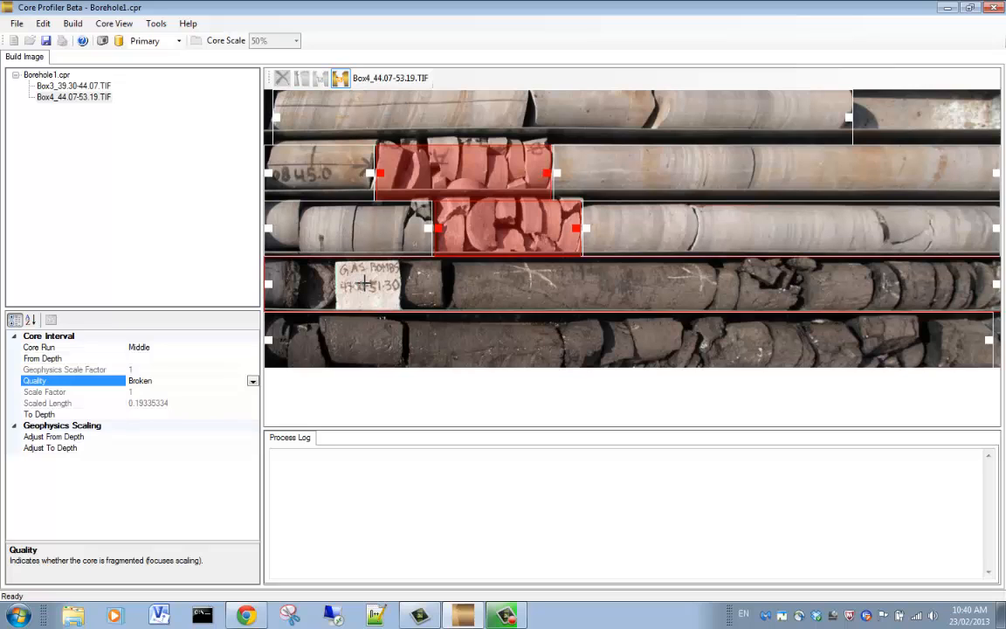
pyautogui.click(365, 282)
pyautogui.moveTo(365, 283)
pyautogui.mouseDown()
pyautogui.moveTo(400, 283)
pyautogui.moveTo(336, 284)
pyautogui.mouseUp()
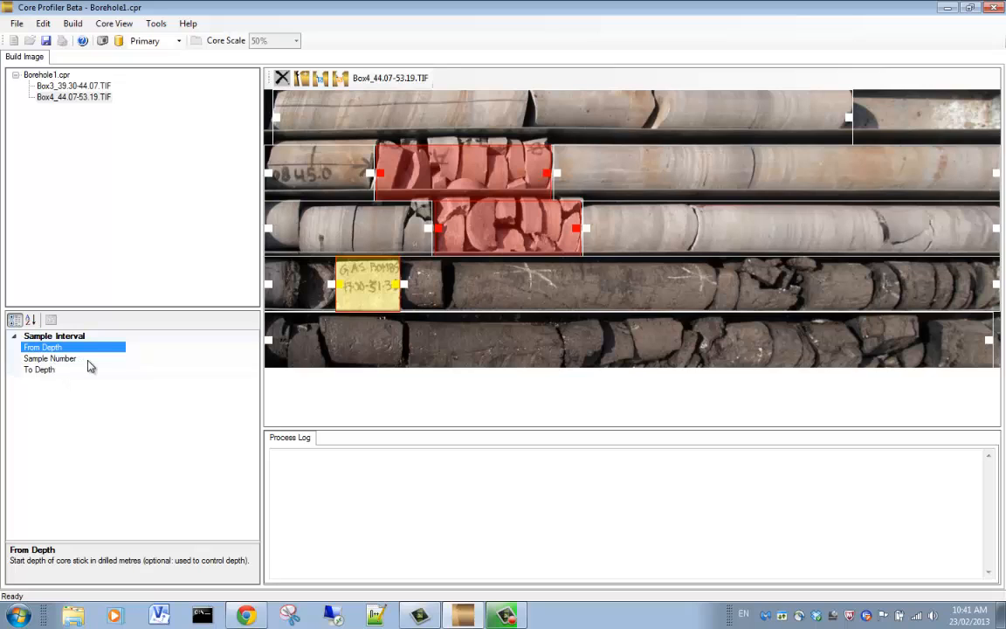
# - Set the new sample interval's sample number to Gas Bombs and its From Depth to 47
pyautogui.click(161, 356)
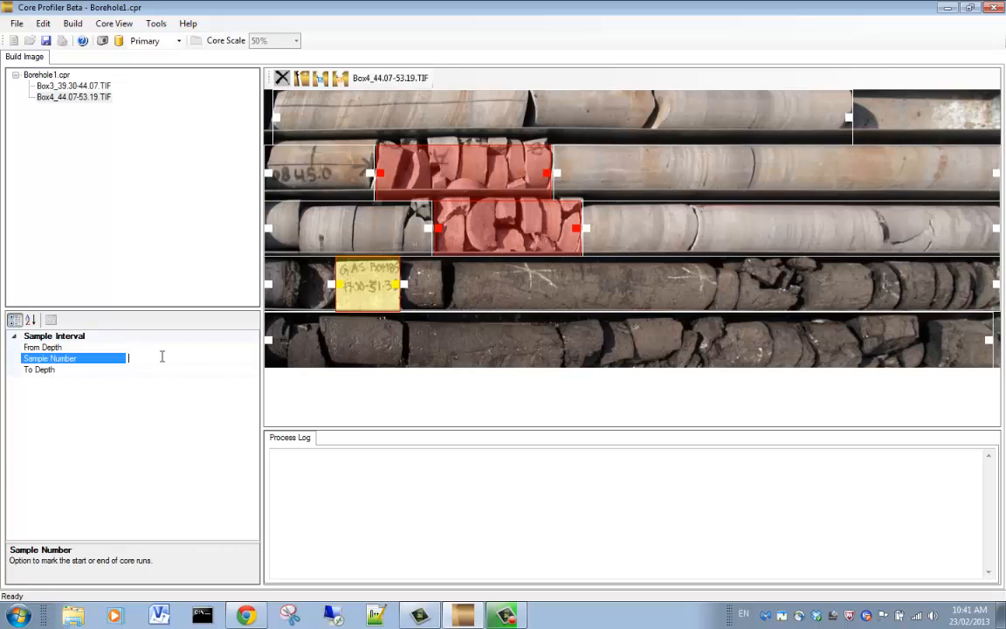
pyautogui.write('Gas Bombs')
pyautogui.click(138, 345)
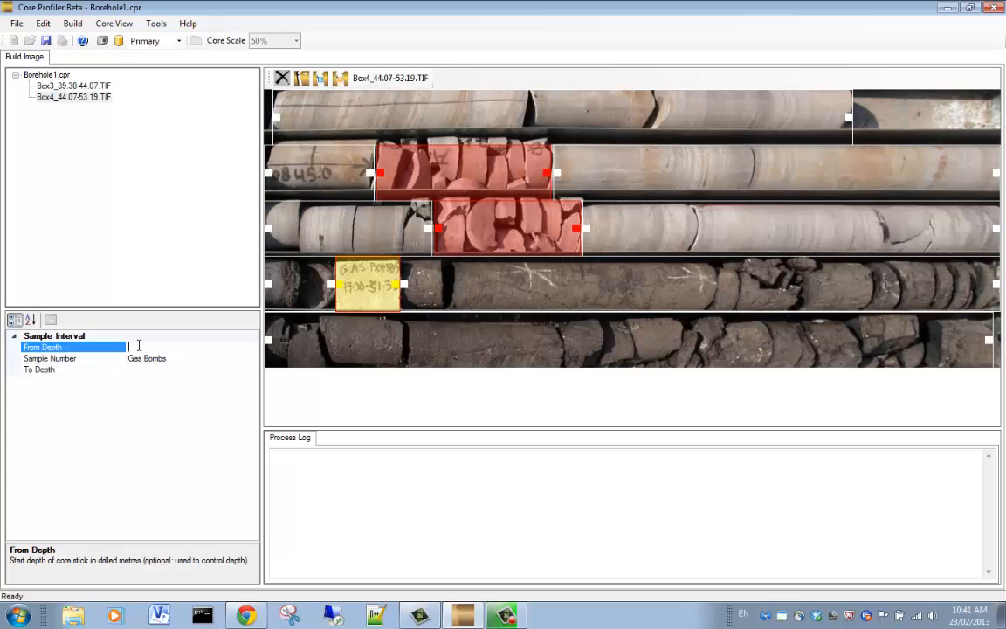
pyautogui.write('47')
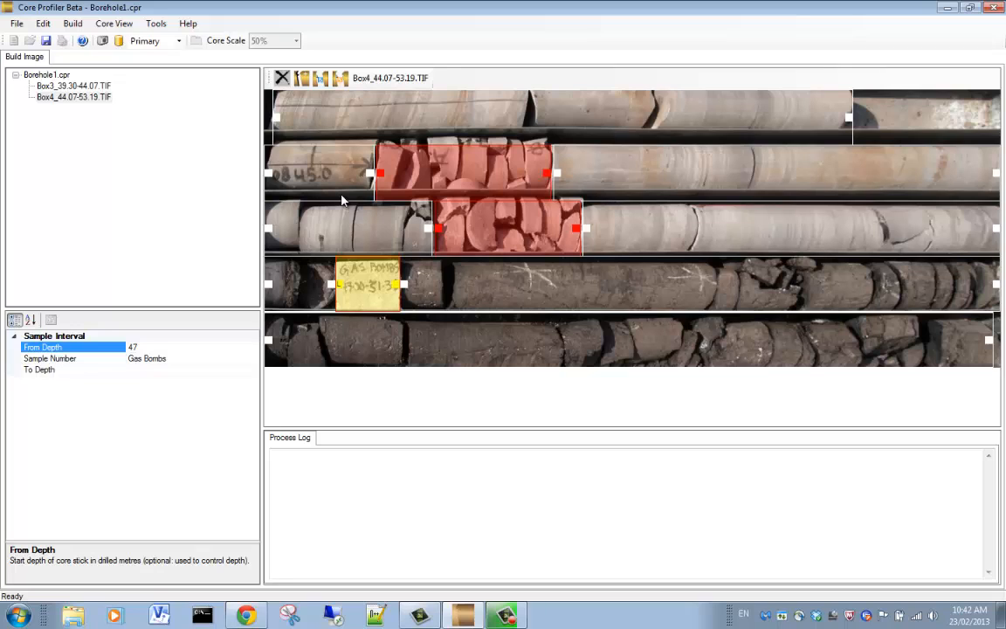
# - Bring up the Box3 photograph and try to build the borehole image
pyautogui.click(90, 86)
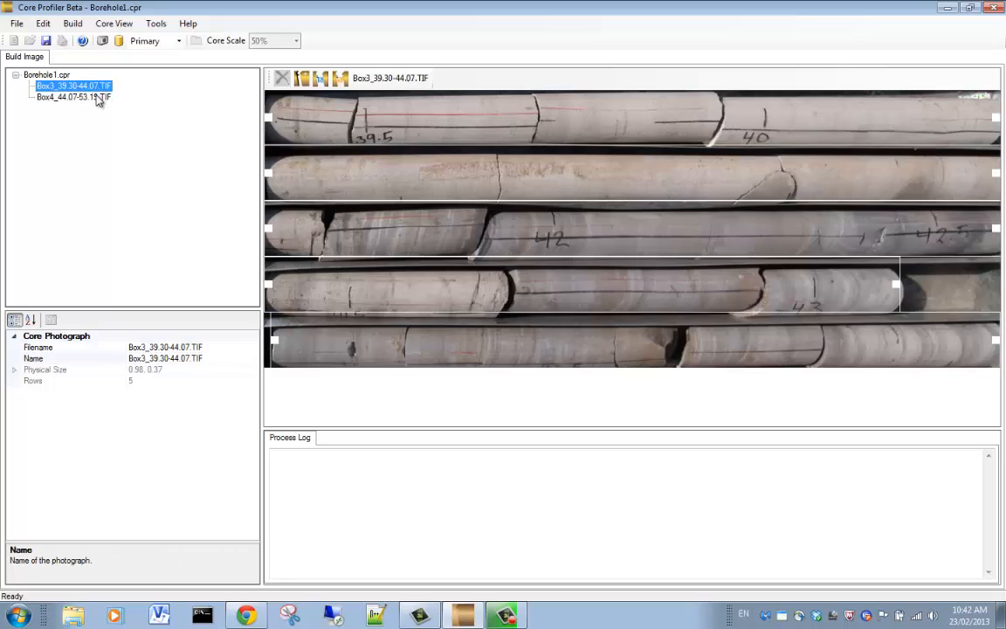
pyautogui.click(96, 97)
pyautogui.click(89, 85)
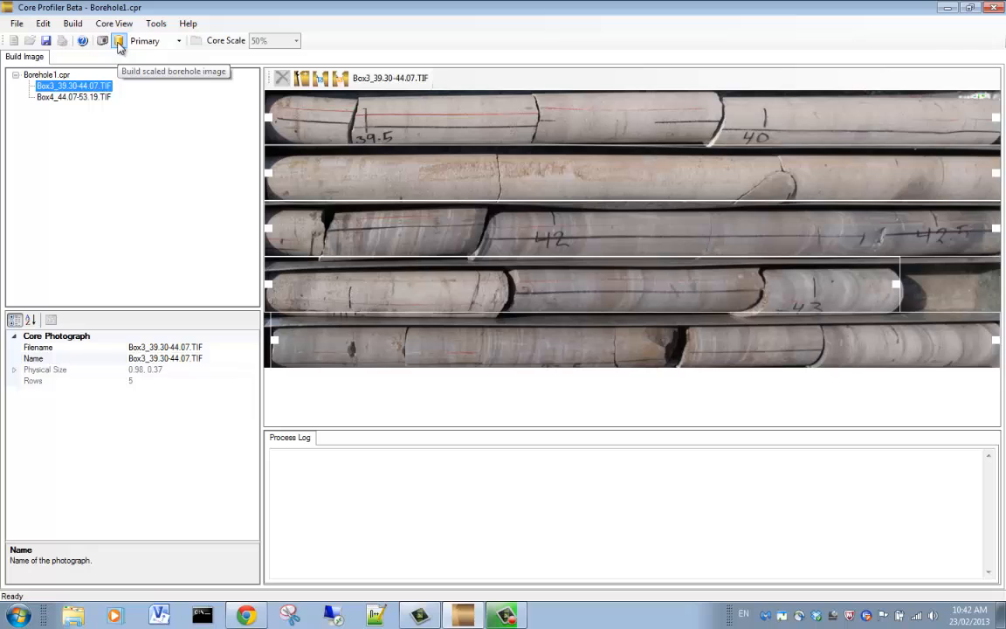
pyautogui.click(73, 25)
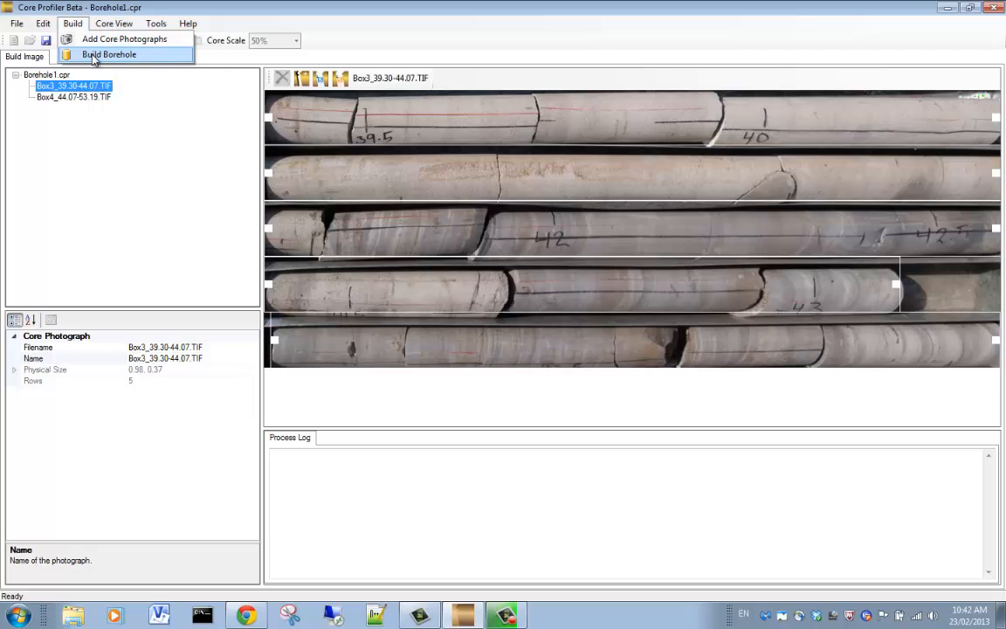
pyautogui.click(95, 56)
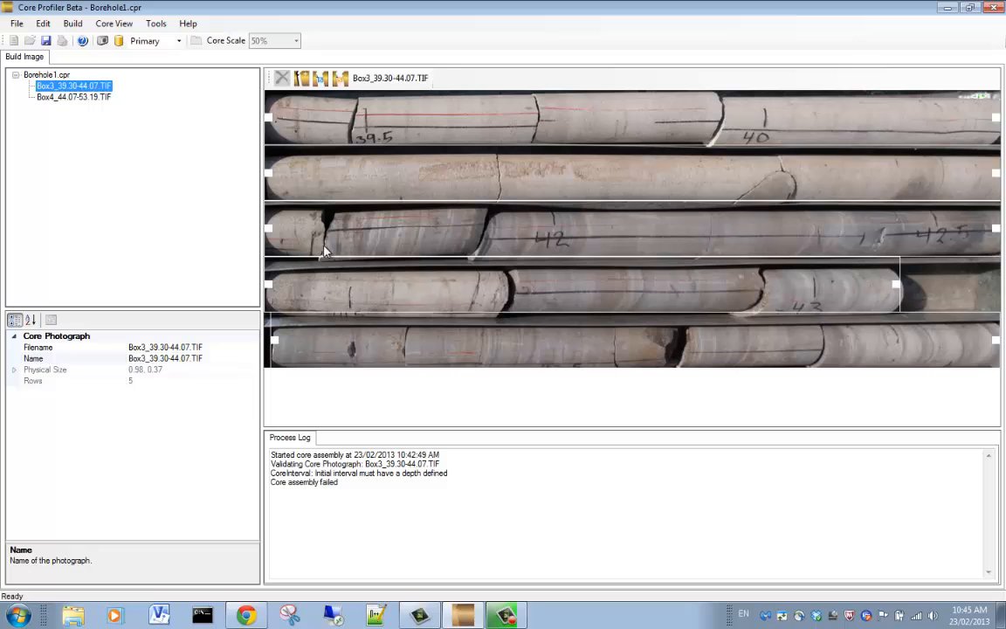
# - Set the From Depth of the first core interval in the Box3 photograph to 39.3 and try building the borehole again
pyautogui.click(357, 132)
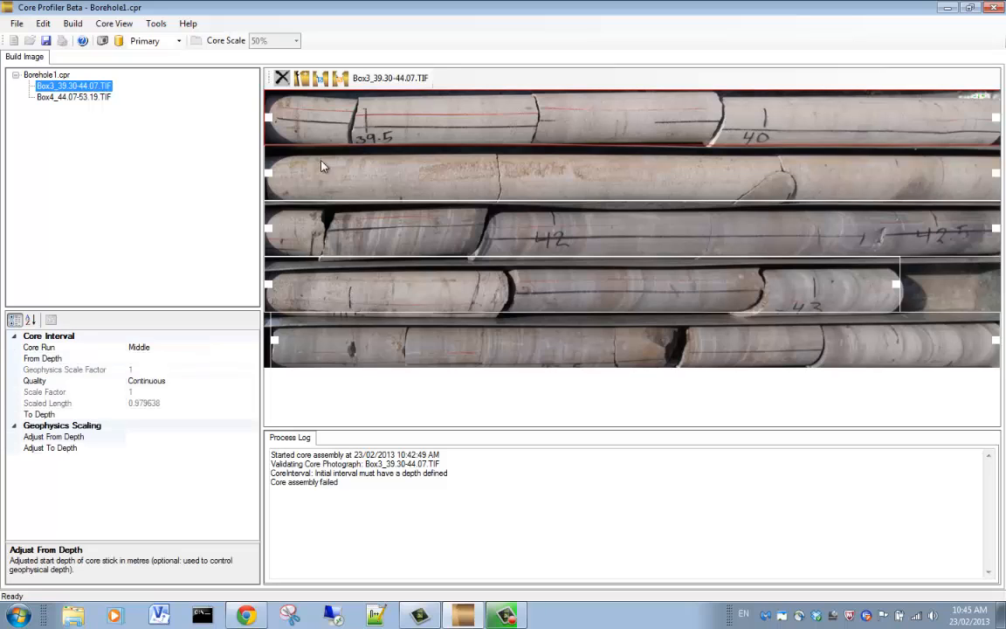
pyautogui.click(137, 358)
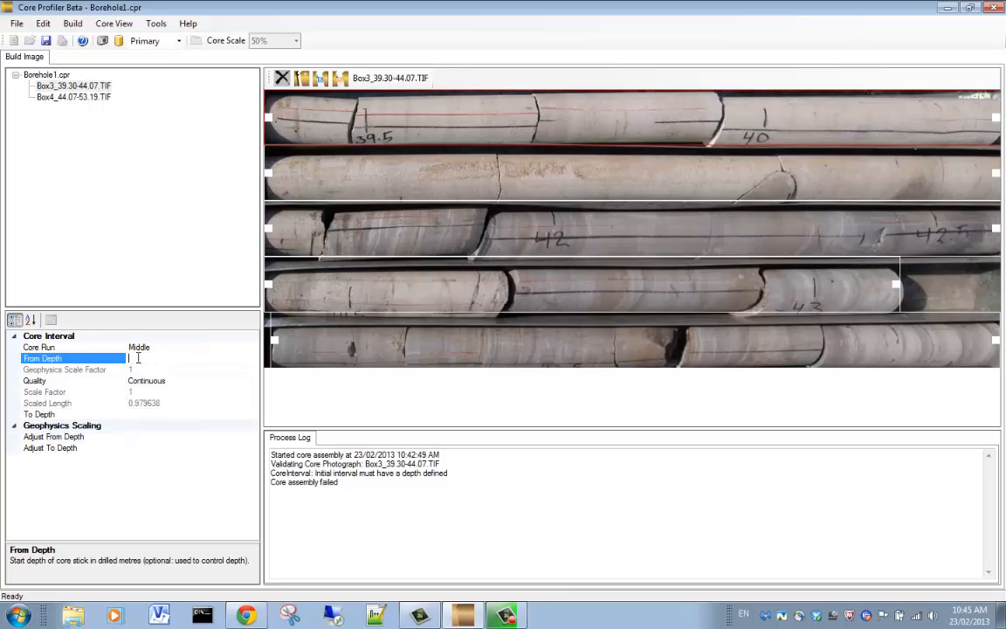
pyautogui.write('39.3')
pyautogui.click(120, 44)
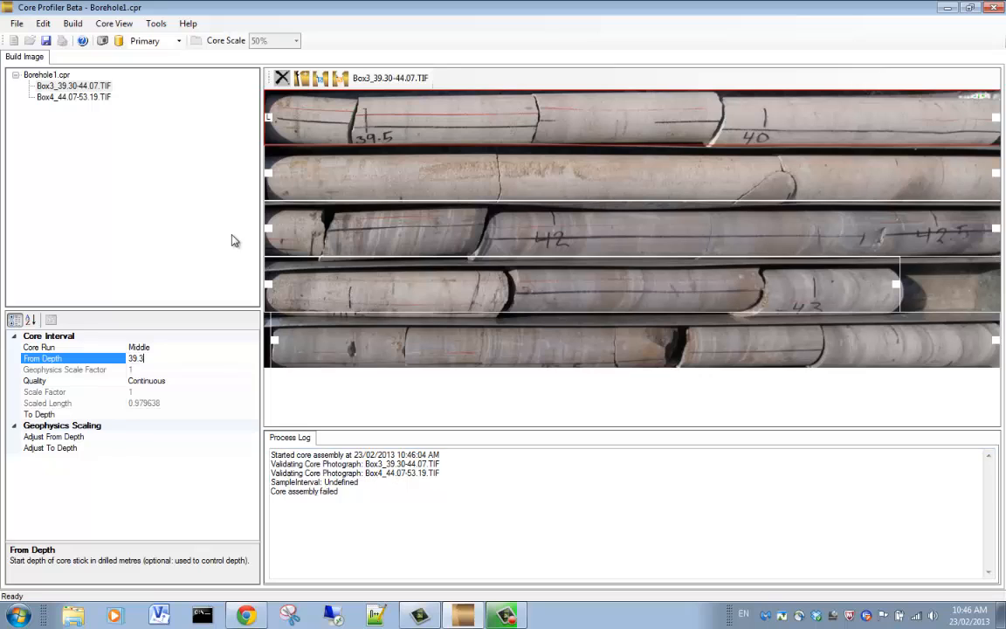
# - Set the To Depth of the Gas Bombs sample interval in the Box4 photograph to 51.3 and rebuild the borehole image
pyautogui.click(99, 98)
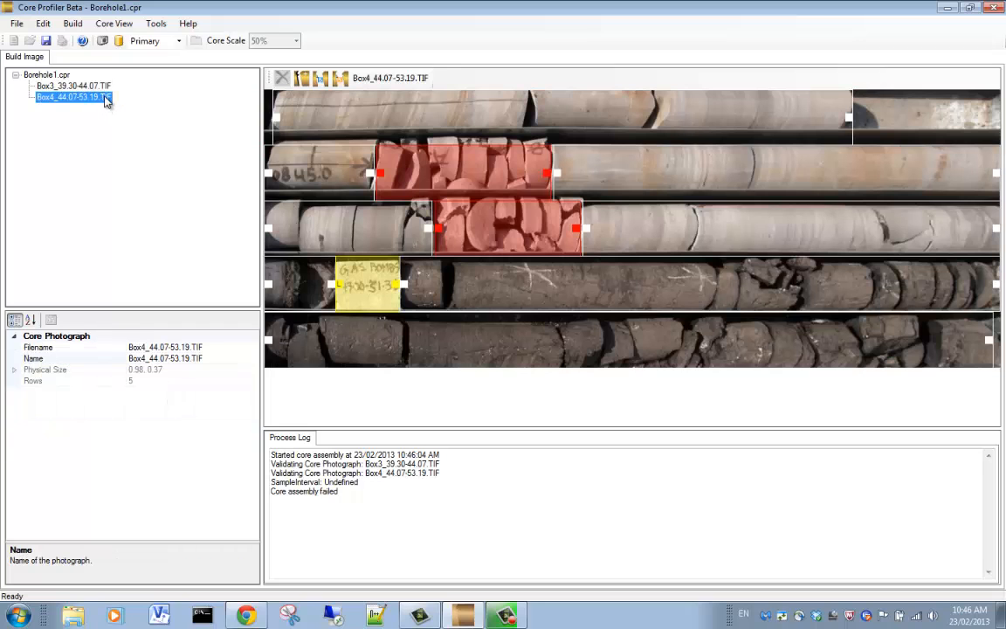
pyautogui.click(366, 284)
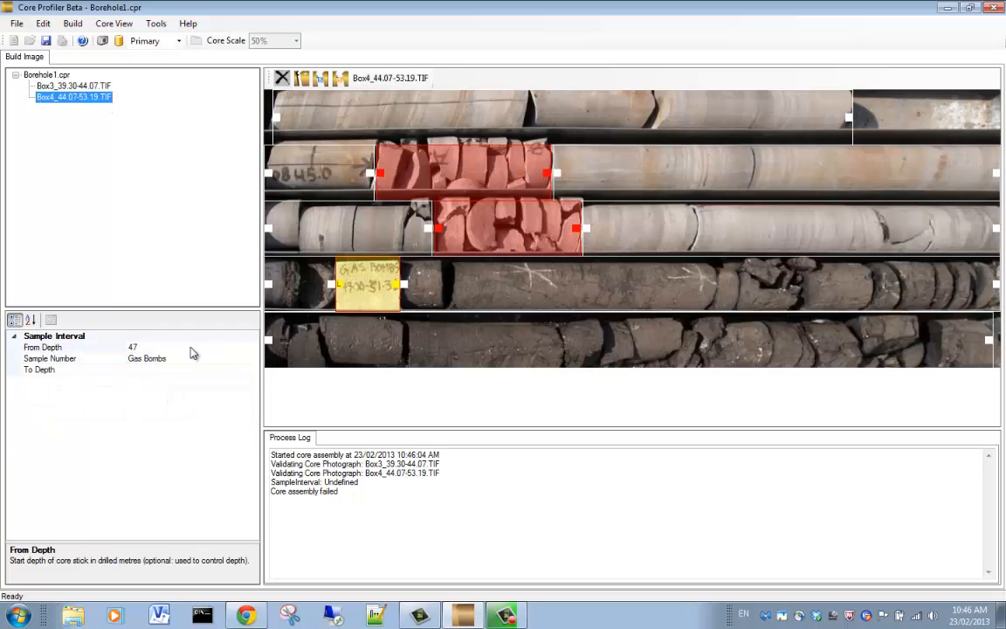
pyautogui.click(141, 371)
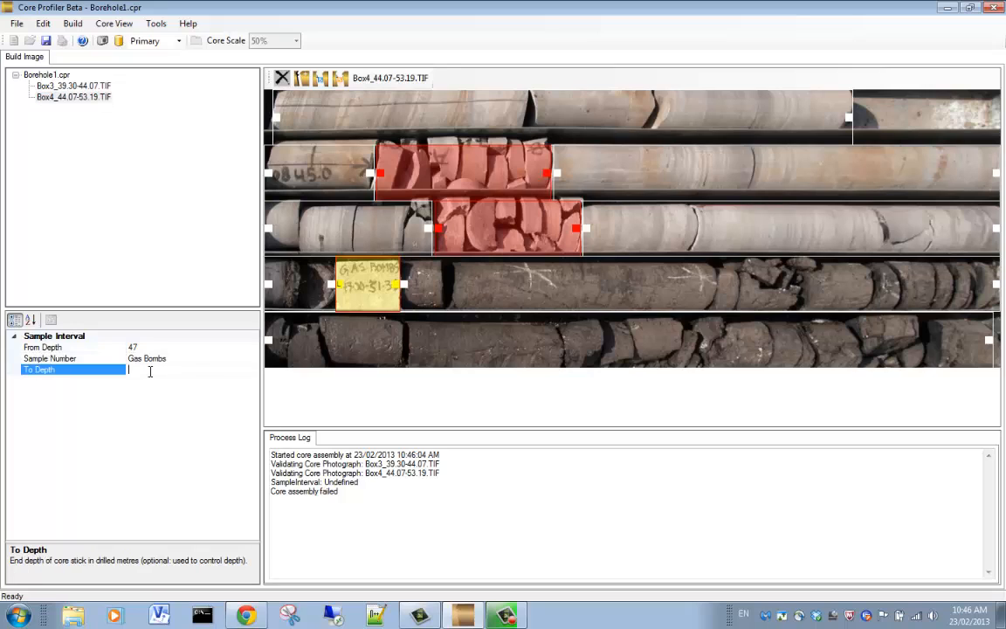
pyautogui.write('51.3')
pyautogui.click(117, 41)
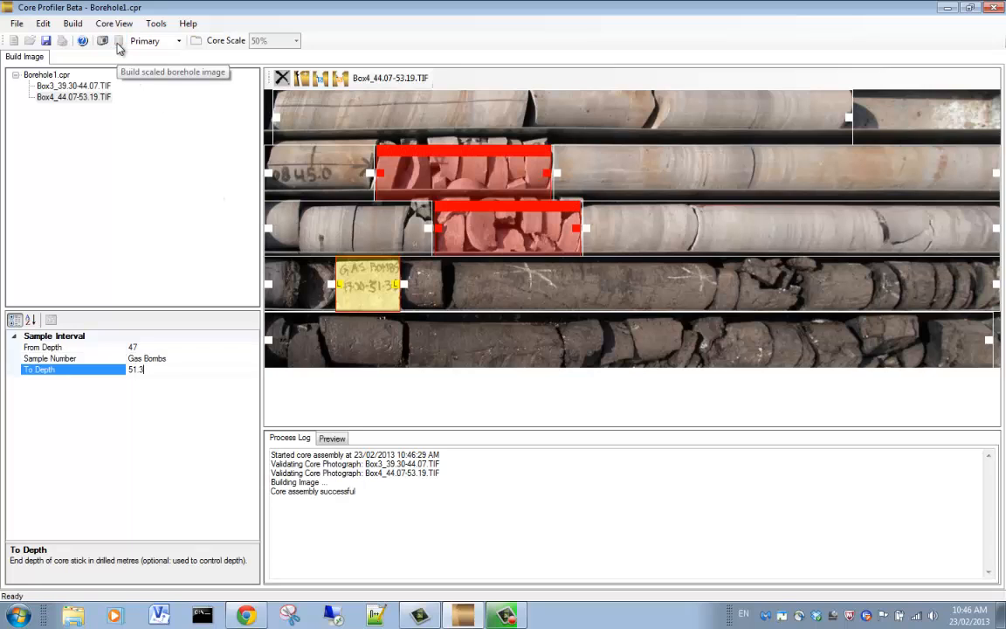
# - Examine the enlarged borehole preview from its start through the broken core to the end of the sample interval, checking the third-row broken interval's scaling
pyautogui.click(330, 440)
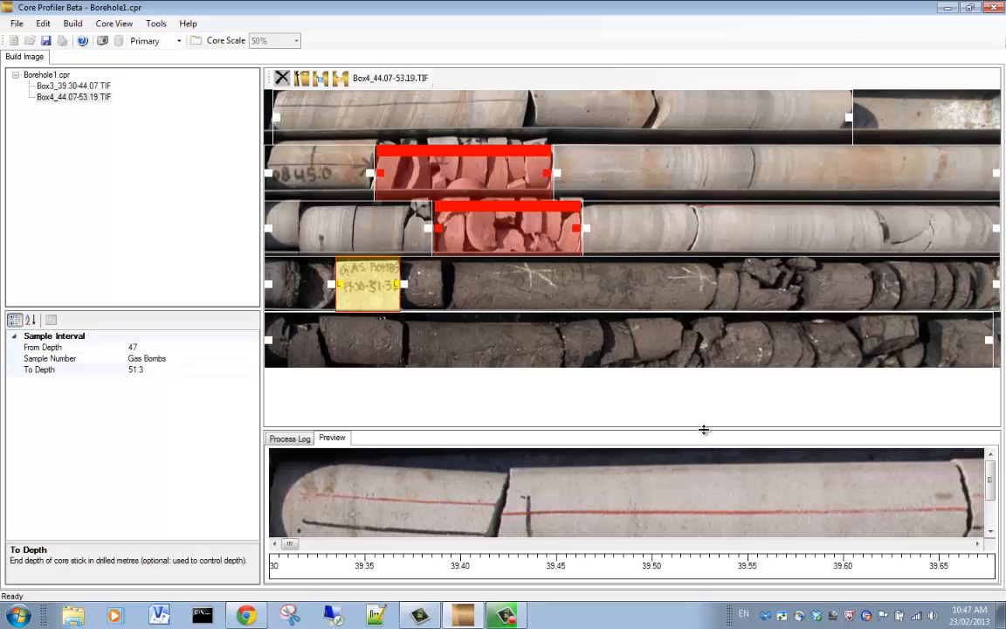
pyautogui.moveTo(705, 428); pyautogui.dragTo(700, 379)
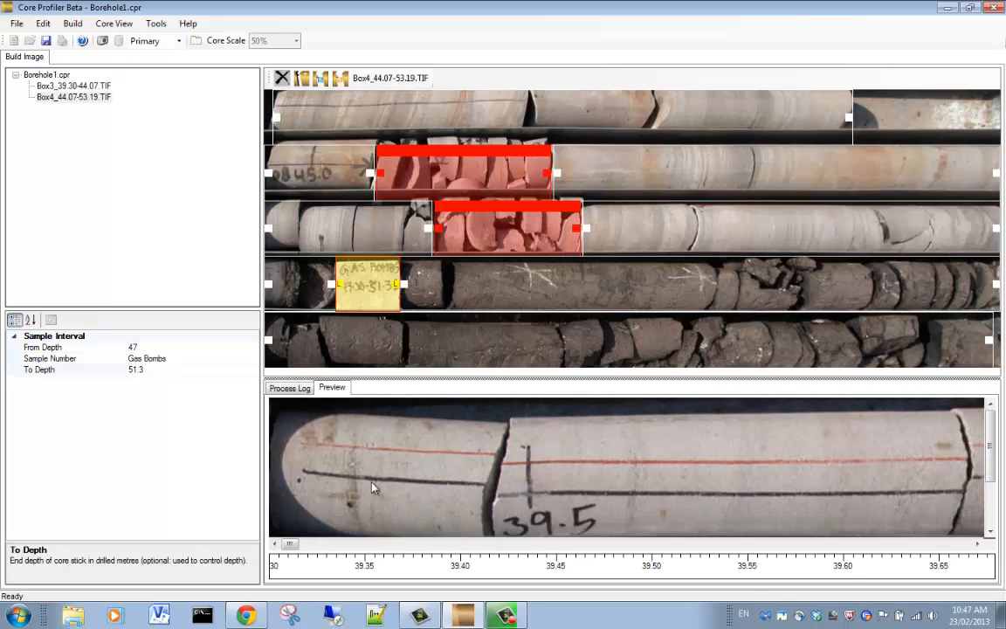
pyautogui.moveTo(292, 547); pyautogui.dragTo(572, 605)
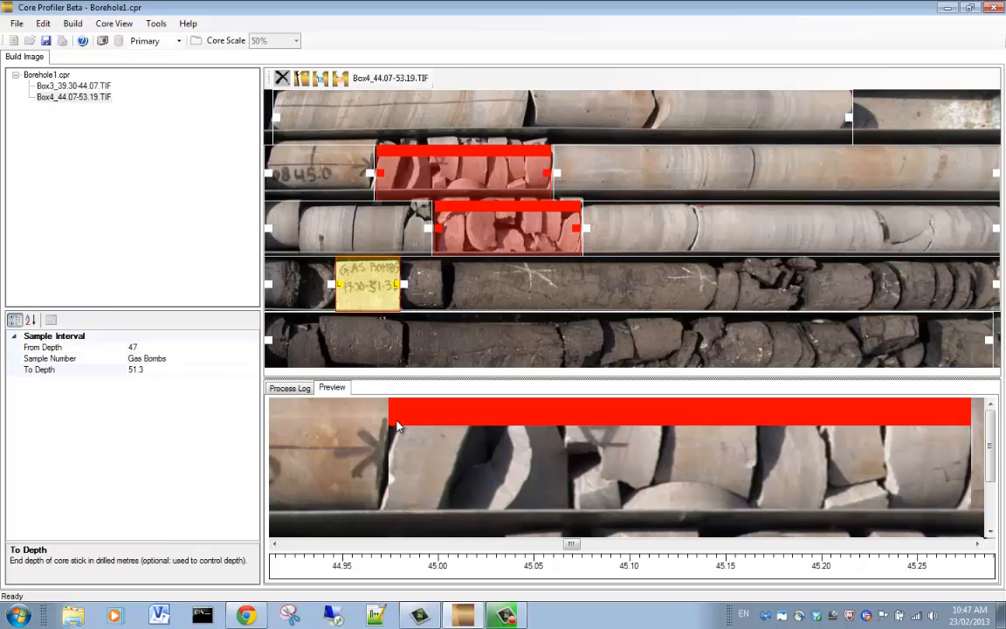
pyautogui.click(492, 233)
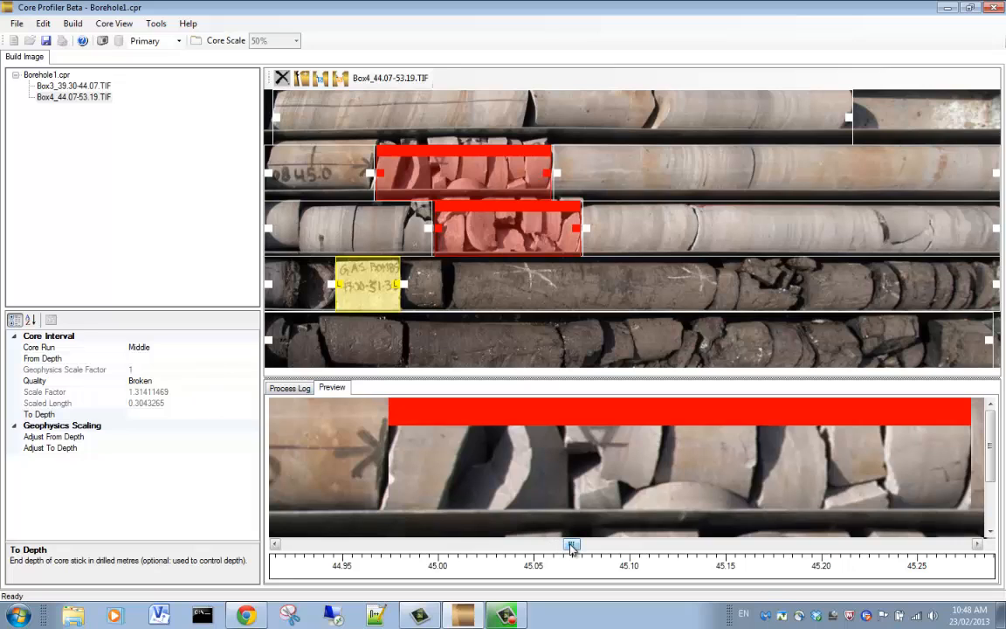
pyautogui.moveTo(572, 547); pyautogui.dragTo(575, 548)
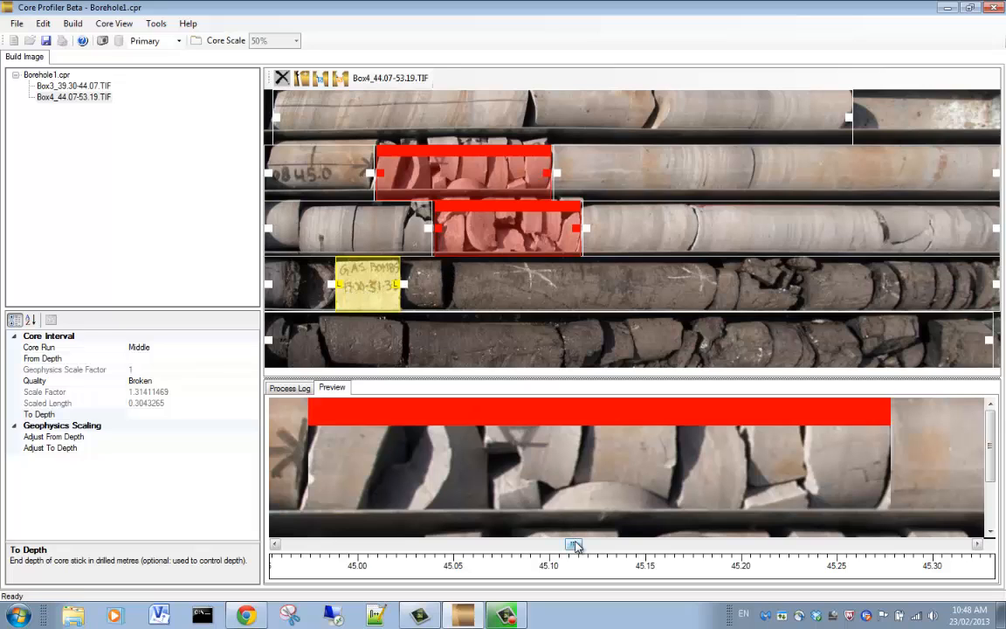
pyautogui.moveTo(575, 545); pyautogui.dragTo(891, 544)
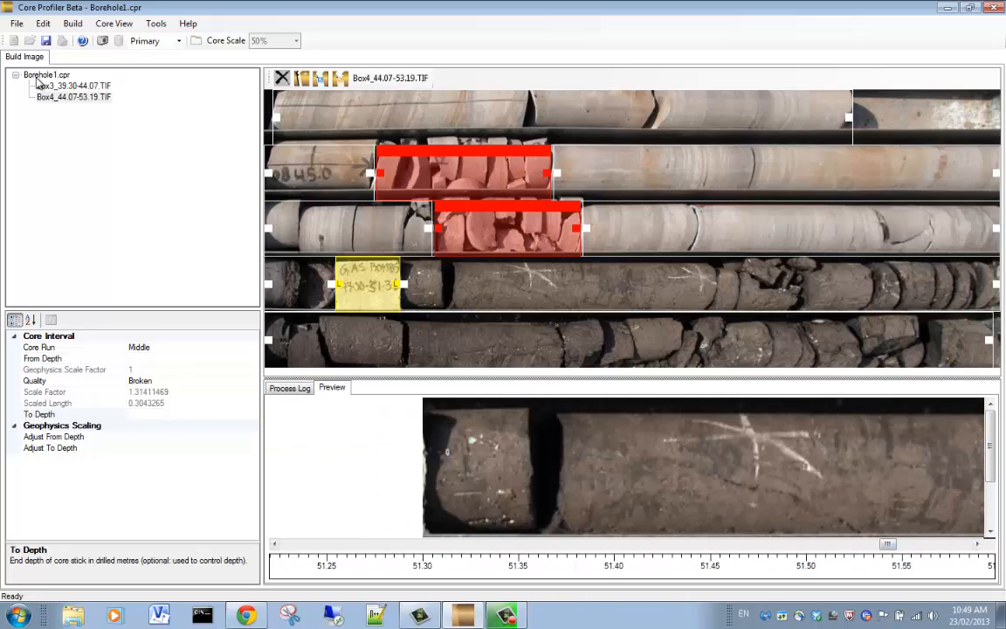
# - Open the export options for the borehole image
pyautogui.click(16, 25)
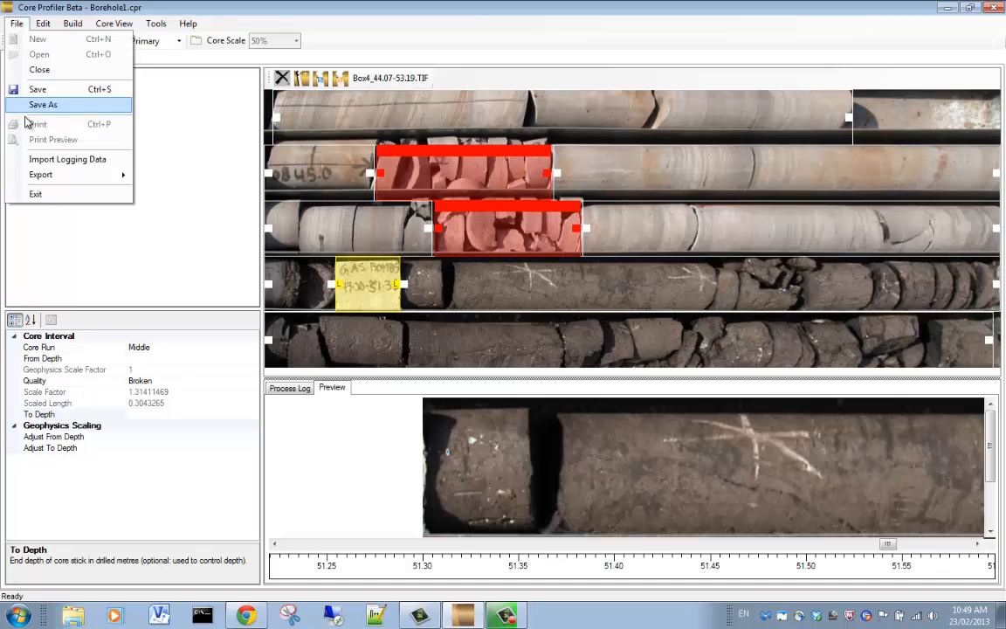
pyautogui.moveTo(44, 179)
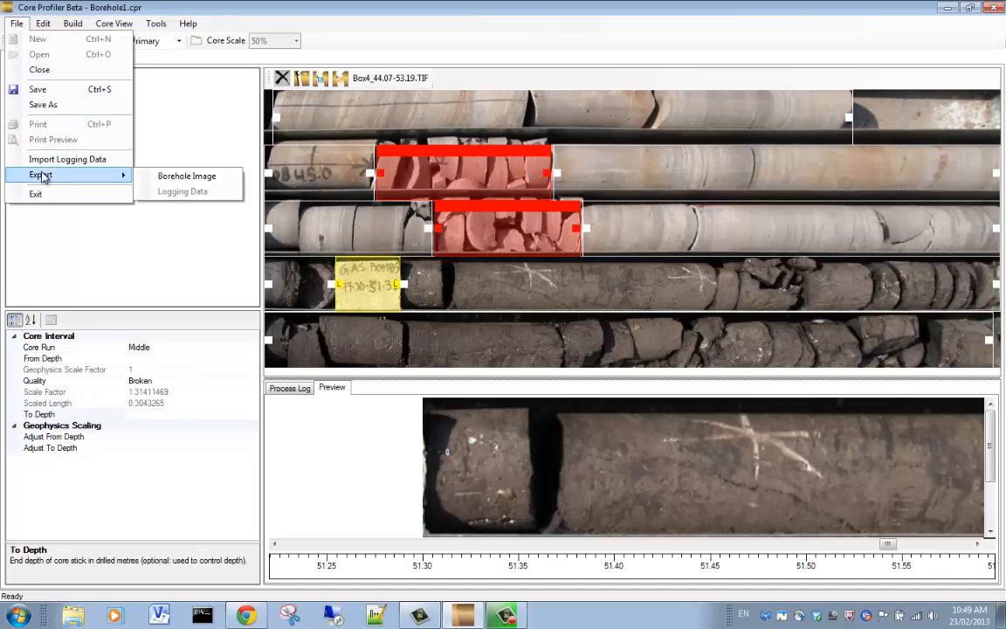